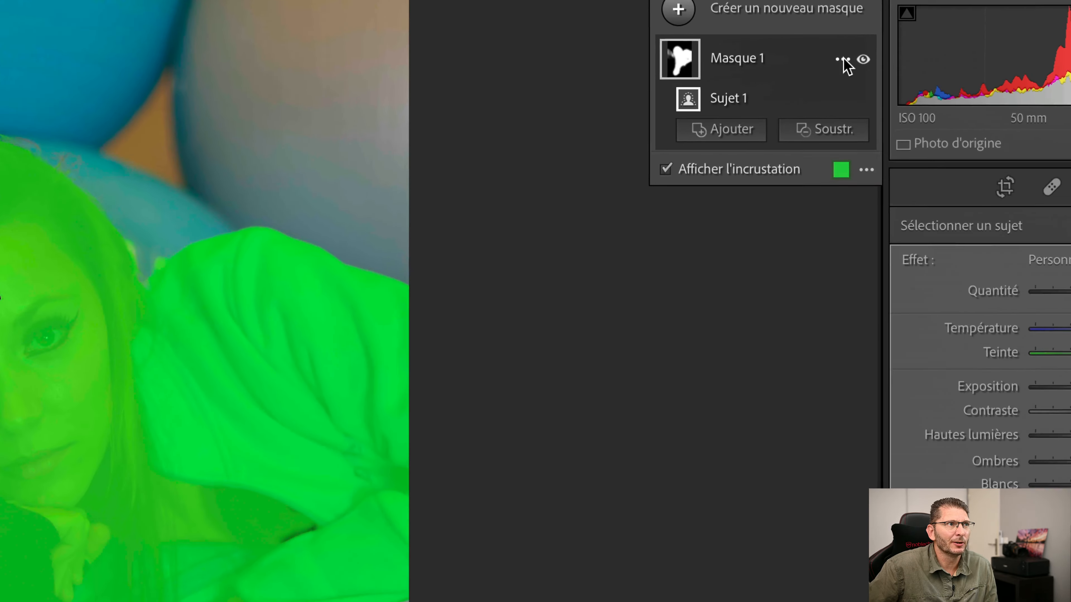
left_click(843, 60)
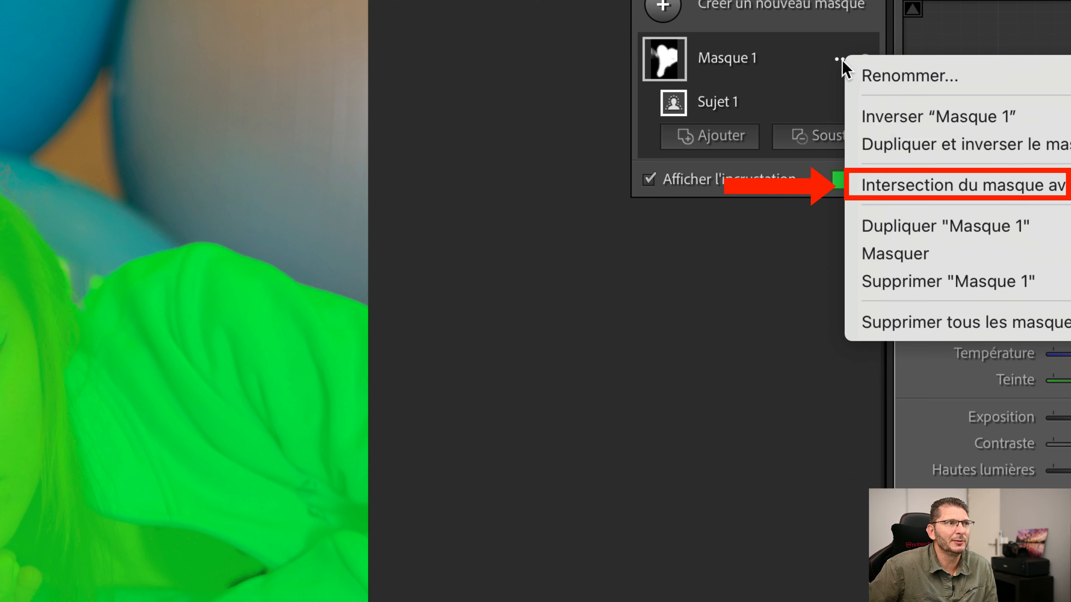
mouse_move(997, 177)
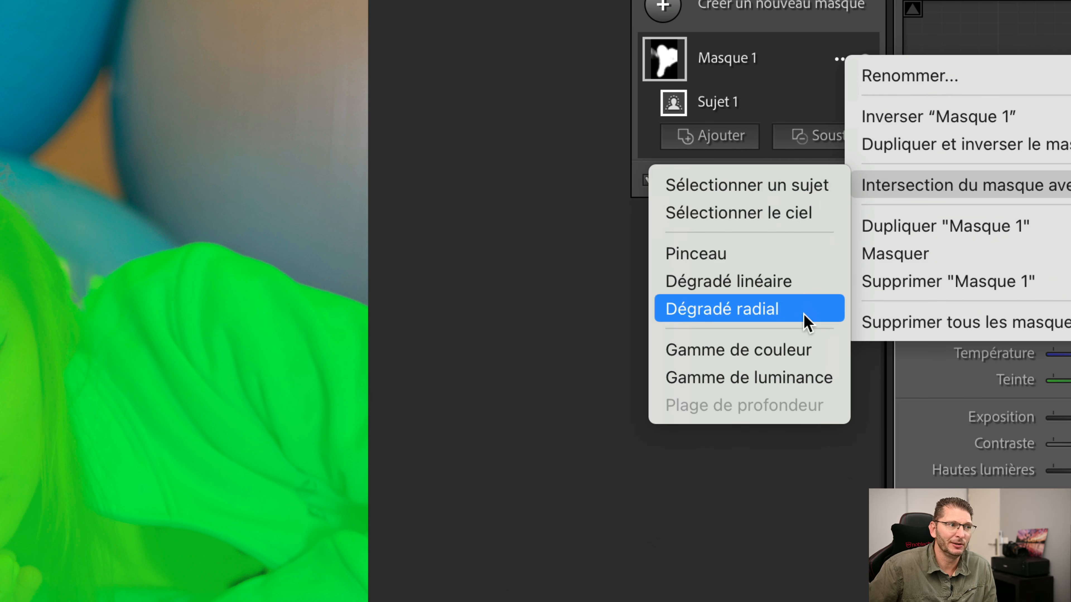
left_click(815, 185)
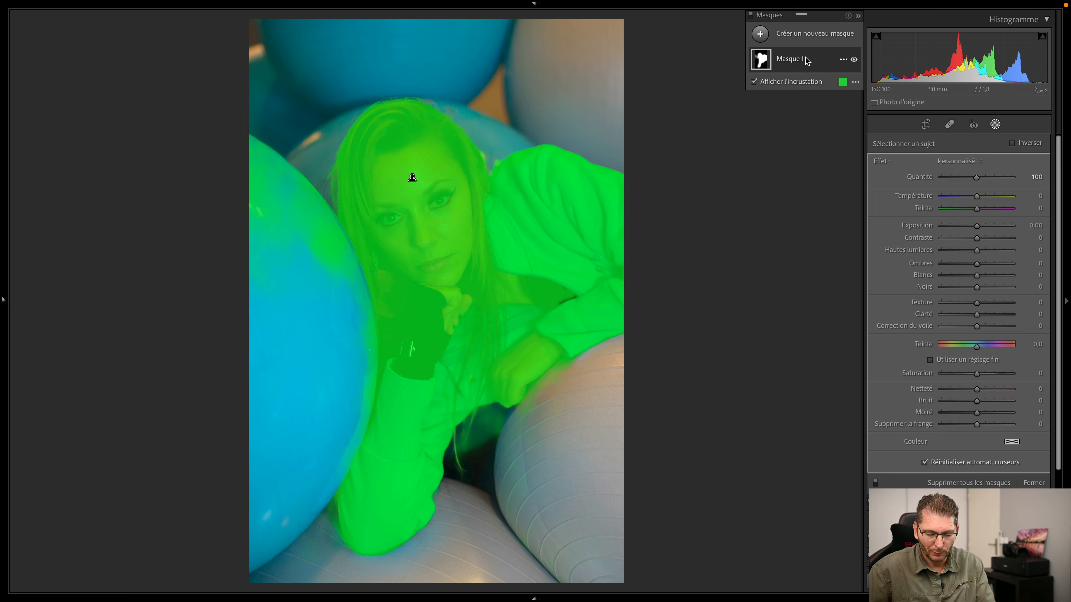
- Delete the subject mask and create an elliptical radial gradient mask over the woman's face
key("BackSpace")
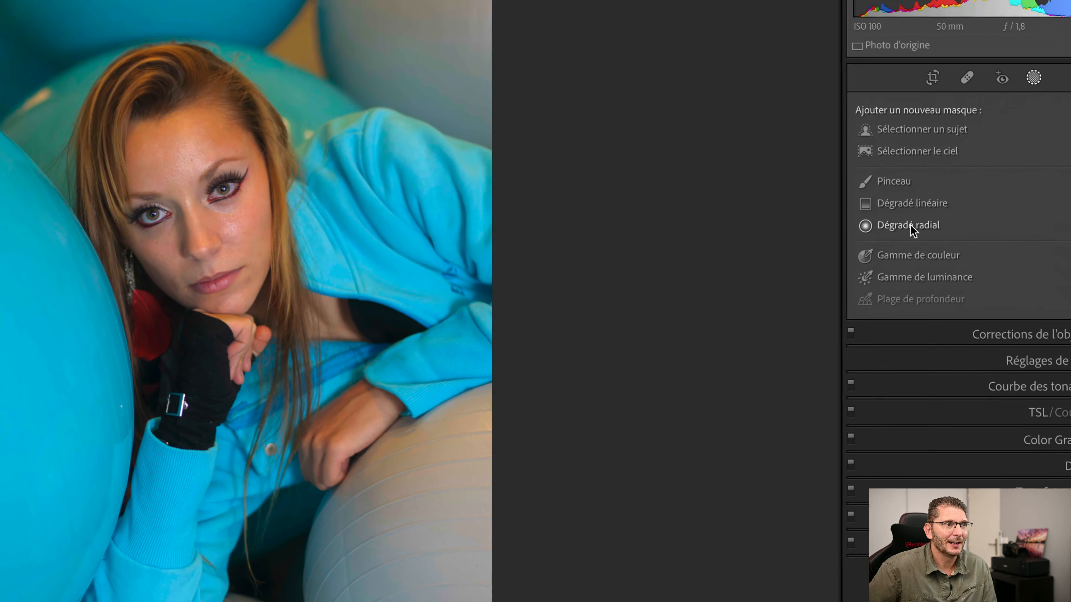
left_click(911, 227)
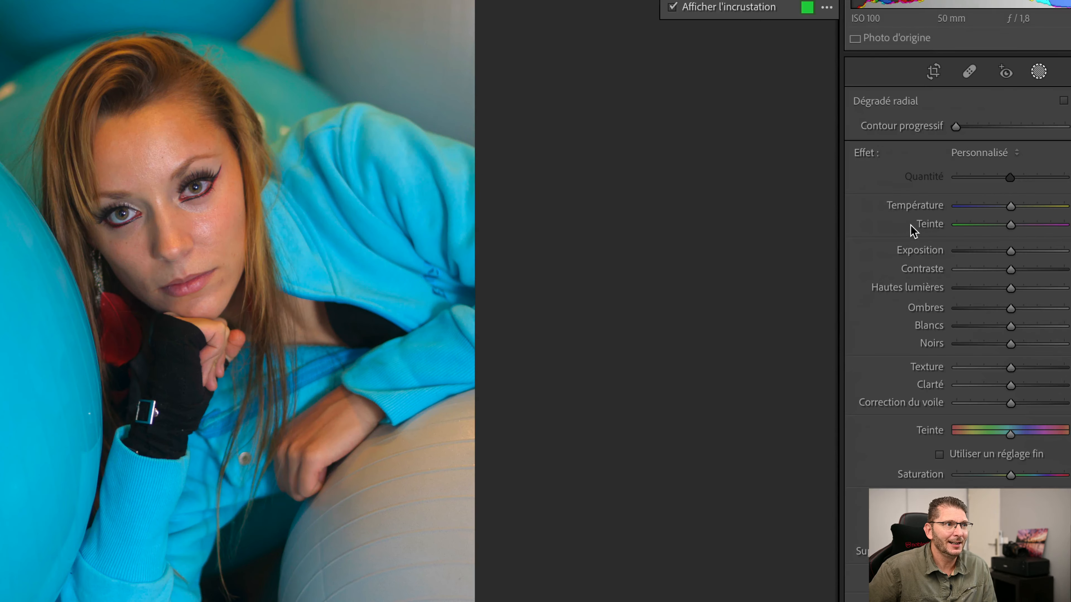
left_click_drag(406, 203, 478, 315)
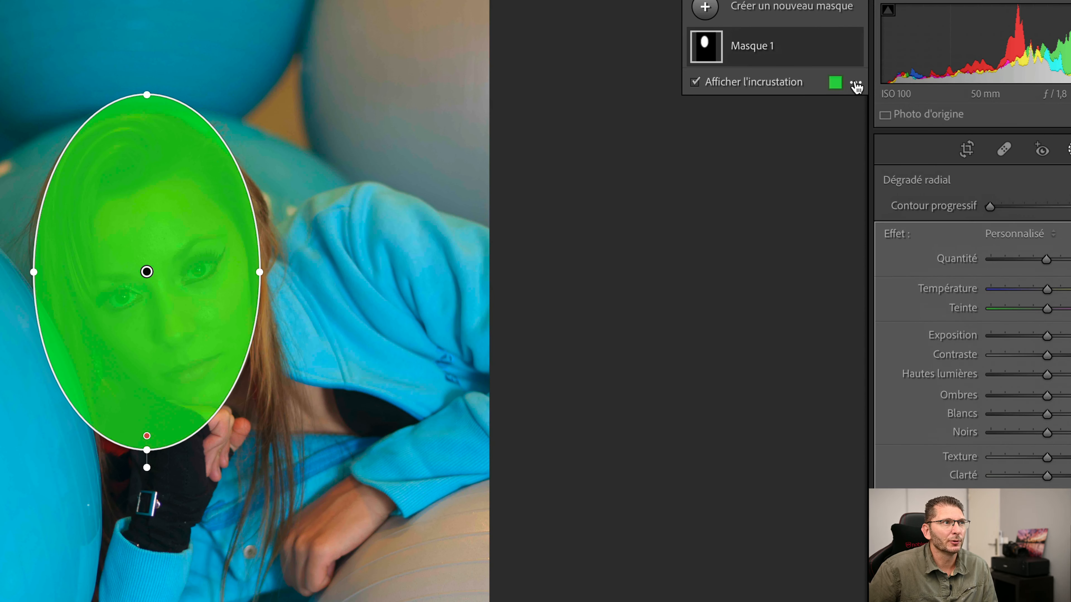
- Set the mask overlay mode to Blanc sur noir
left_click(856, 84)
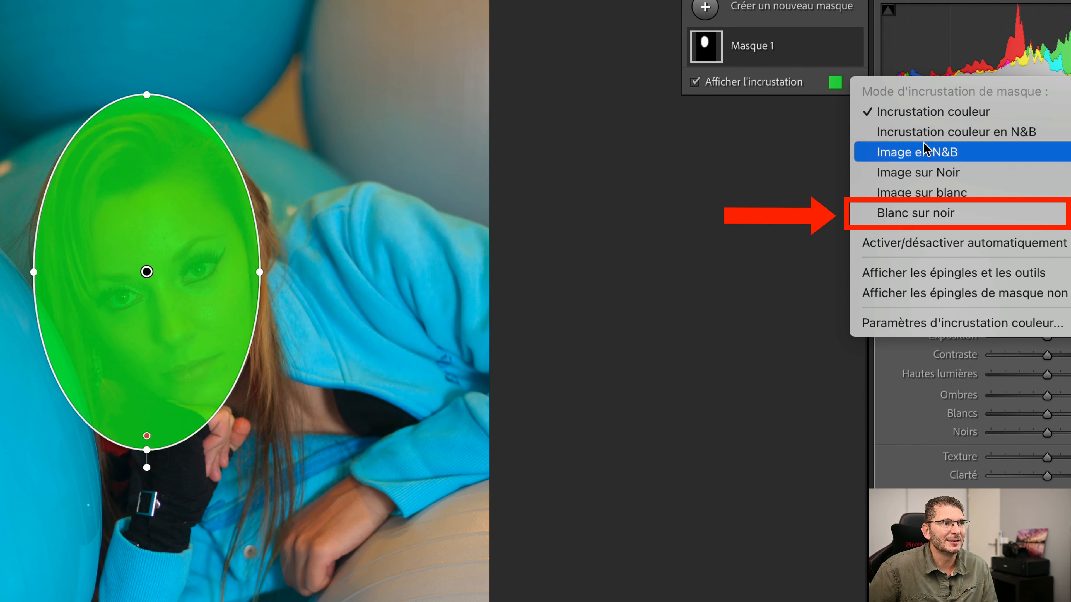
left_click(926, 214)
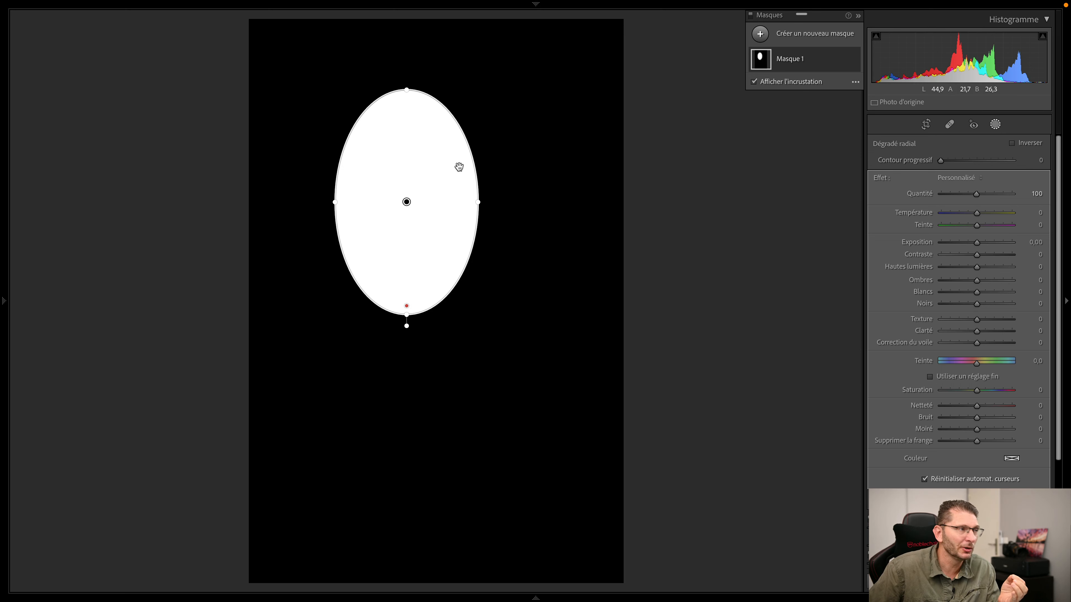
- Add a second, smaller radial gradient to Masque 1, above the woman's shoulder beside the face ellipse
left_click(810, 65)
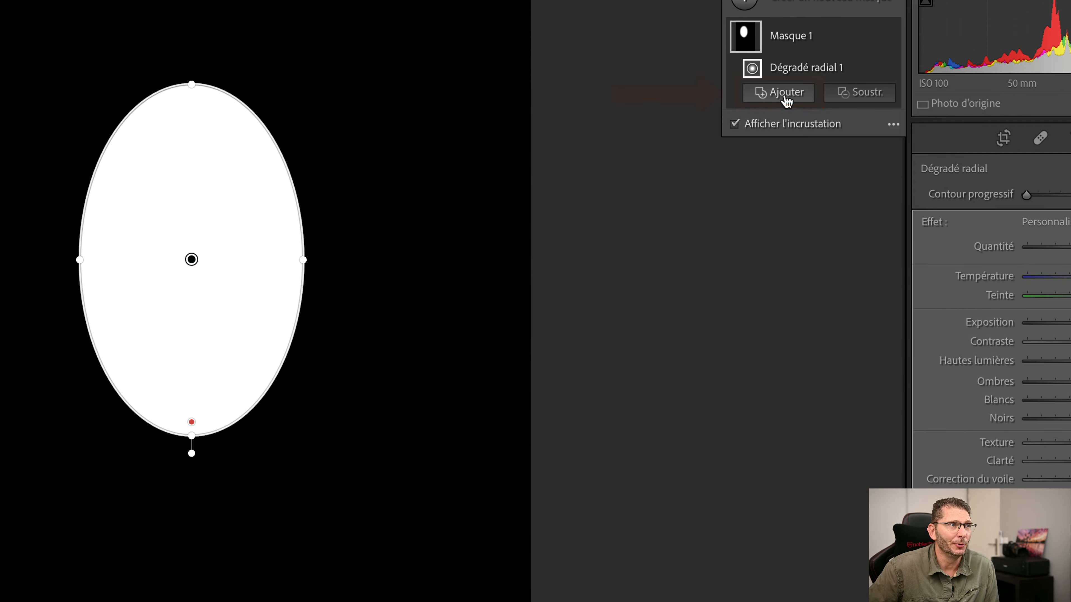
left_click(786, 98)
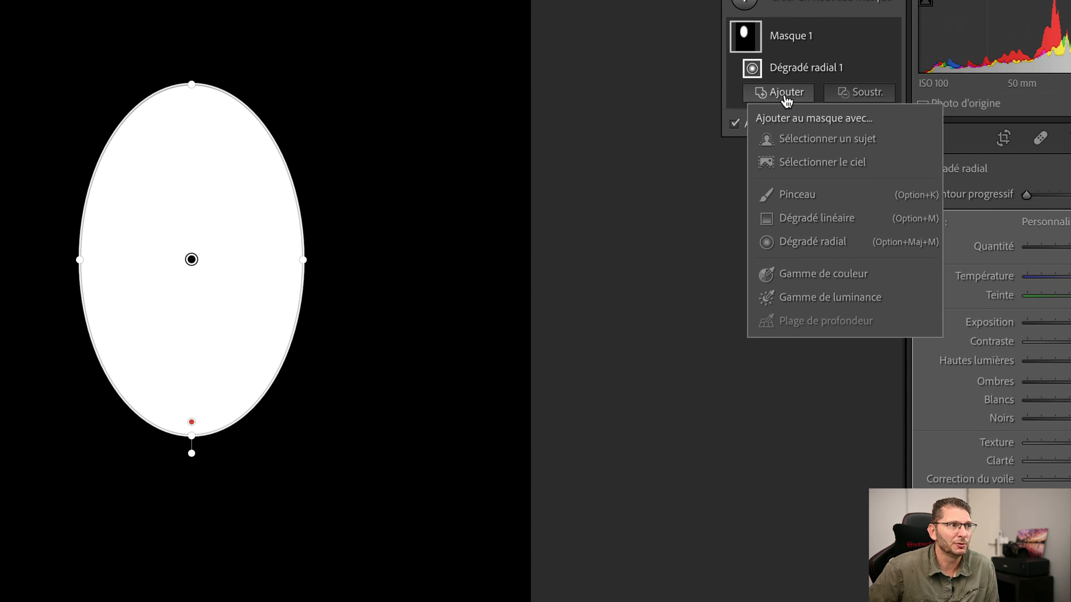
left_click(826, 247)
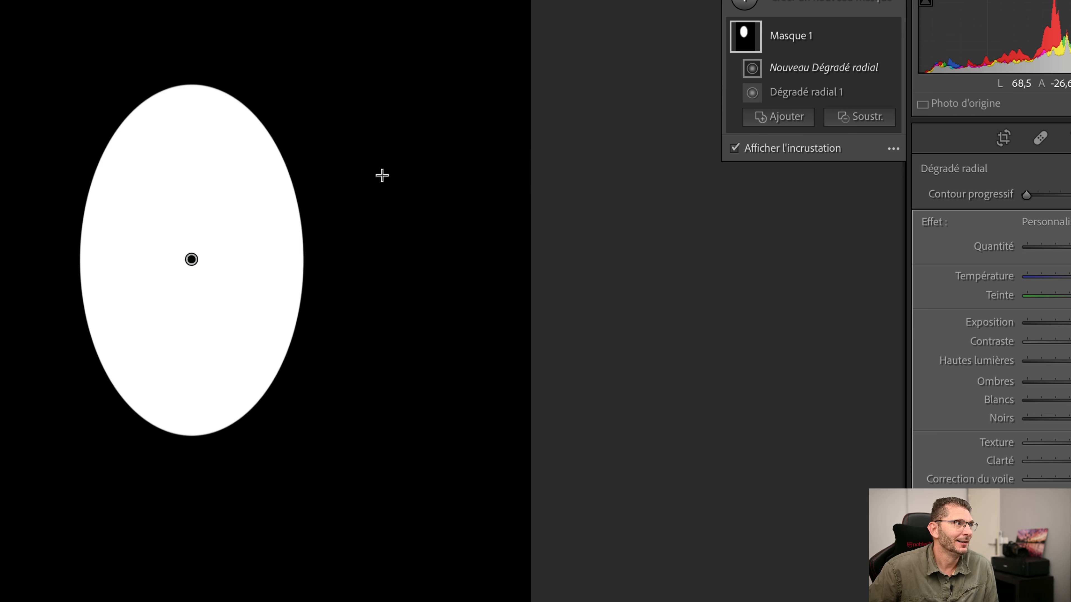
left_click_drag(360, 165, 431, 275)
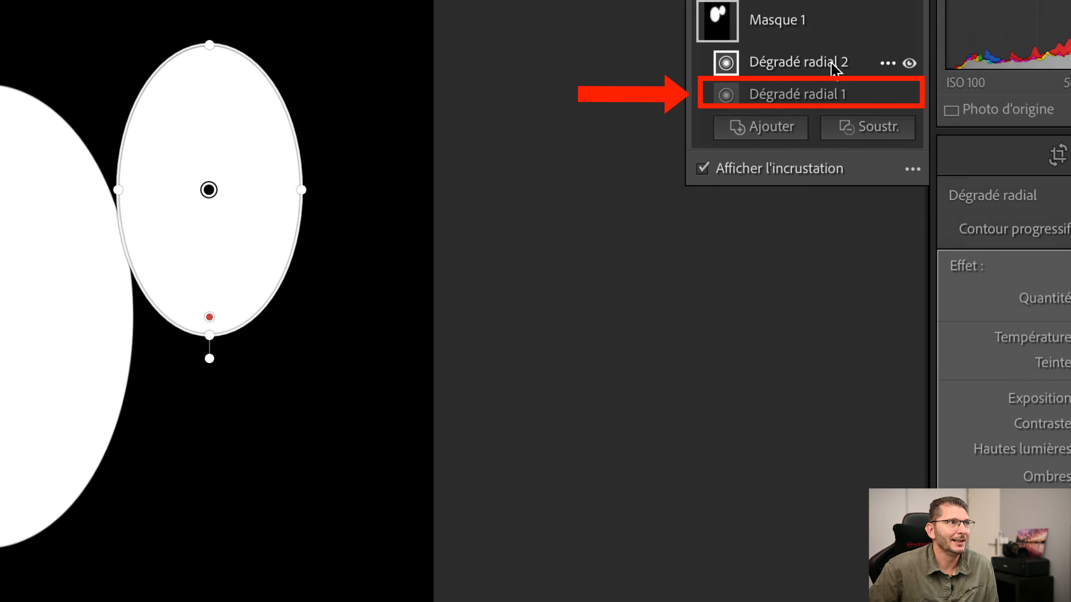
left_click(798, 21)
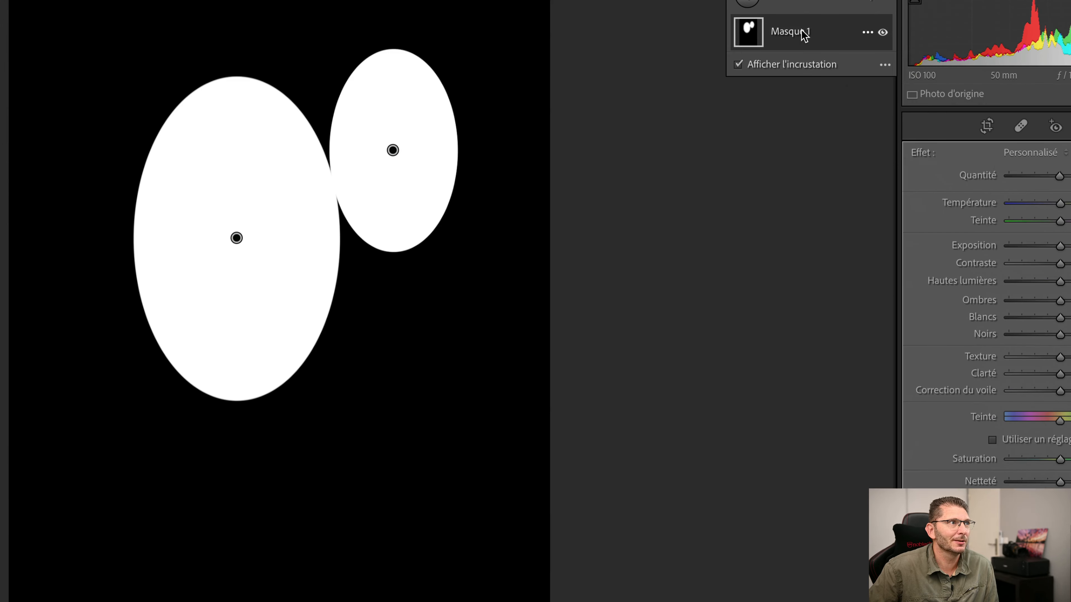
- Cycle through the mask overlay modes to compare how Masque 1 is displayed, returning to Blanc sur noir
key("alt+o")
key("alt+o")
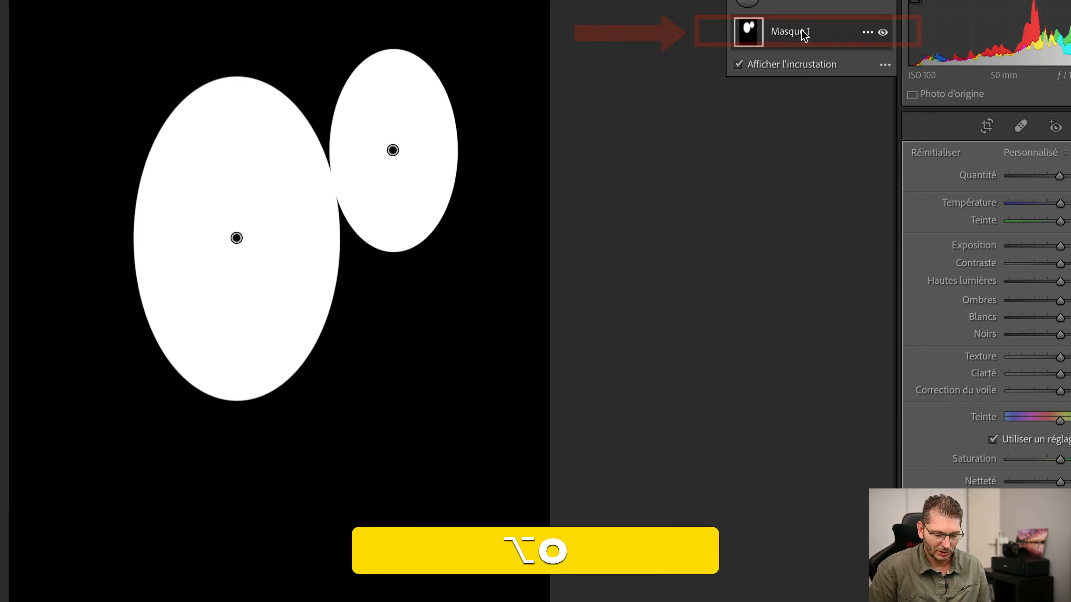
key("alt+o")
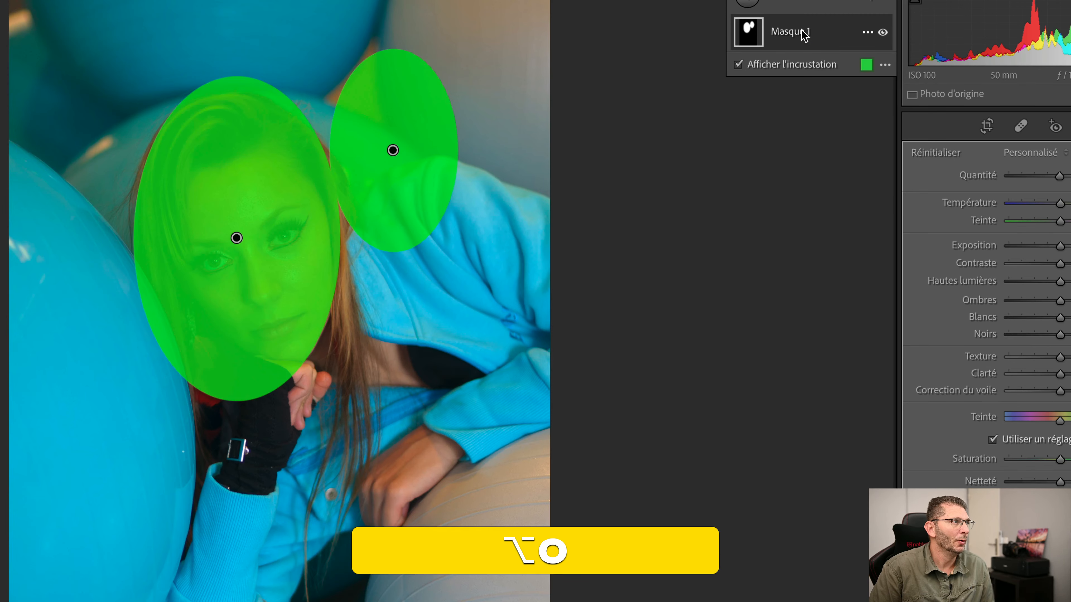
key("alt+o")
key("alt+o")
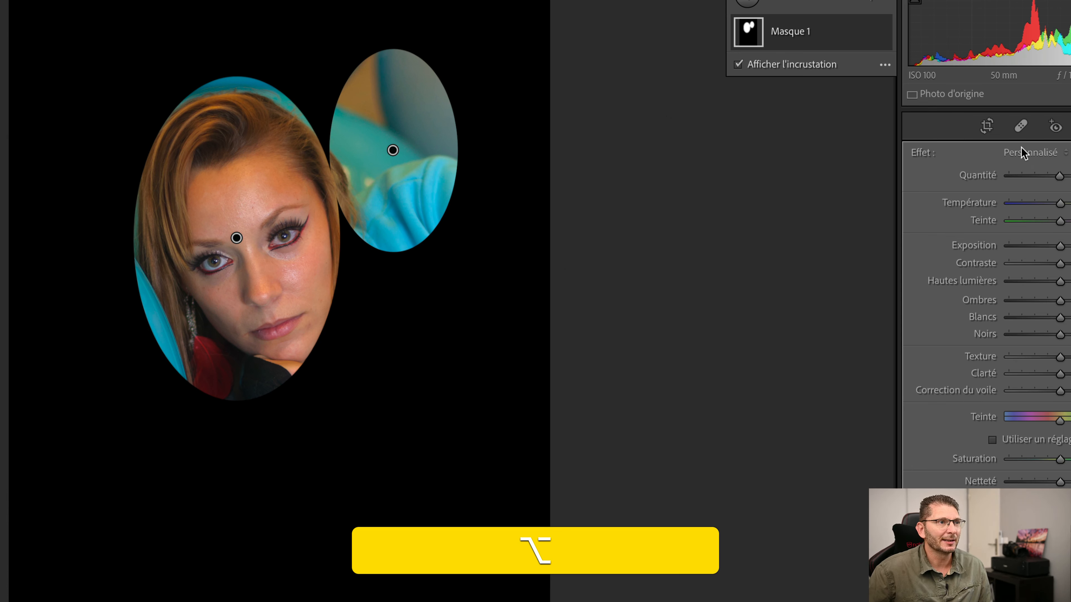
left_click_drag(1059, 246, 1045, 246)
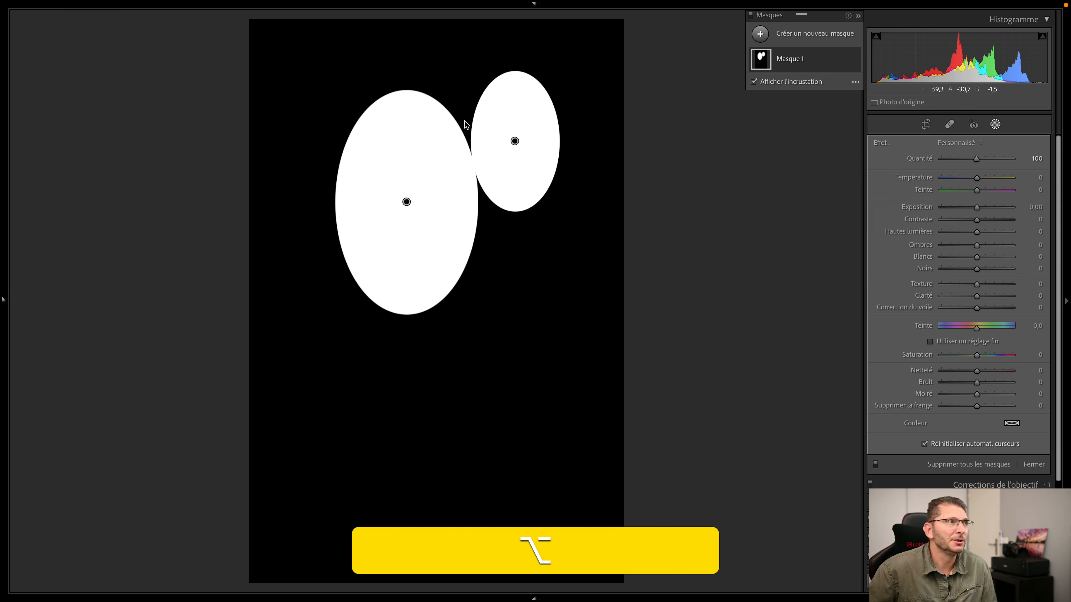
- Reposition the two radial gradients so that the smaller ellipse overlaps the edge of the larger one
left_click_drag(513, 140, 491, 220)
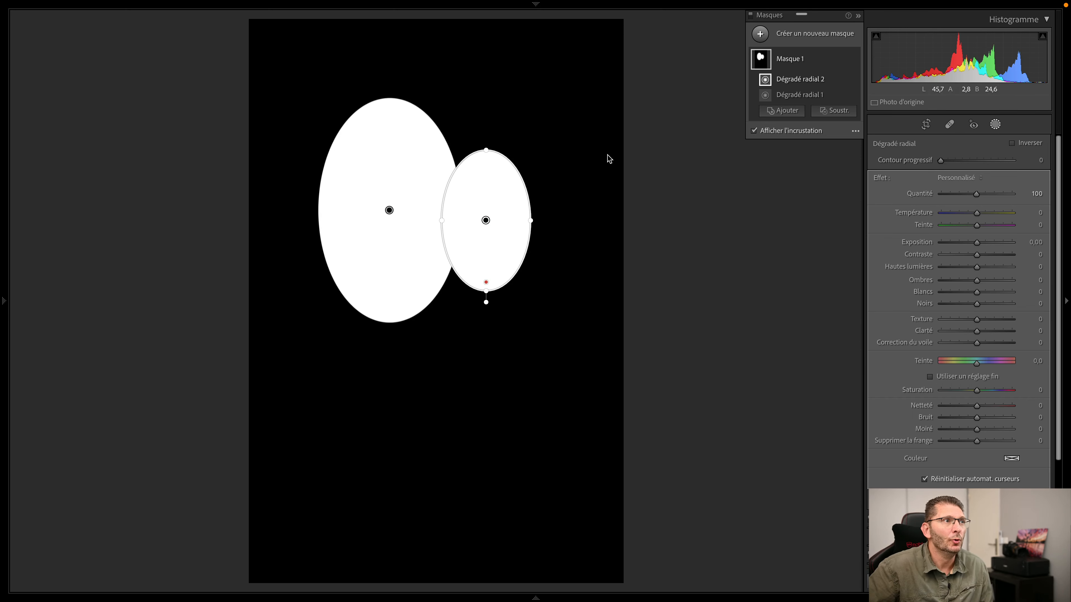
- Add a slightly tilted linear gradient to Masque 1, covering the lower part of the photo and fading out across the ellipses
left_click(793, 114)
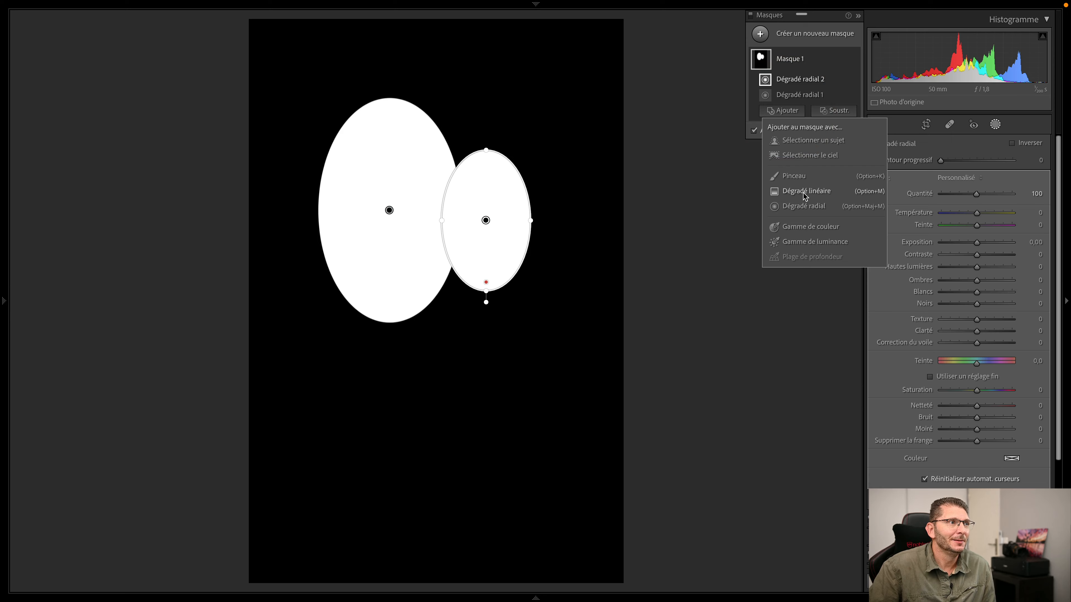
left_click(804, 191)
left_click_drag(476, 318, 440, 162)
left_click_drag(458, 241, 441, 197)
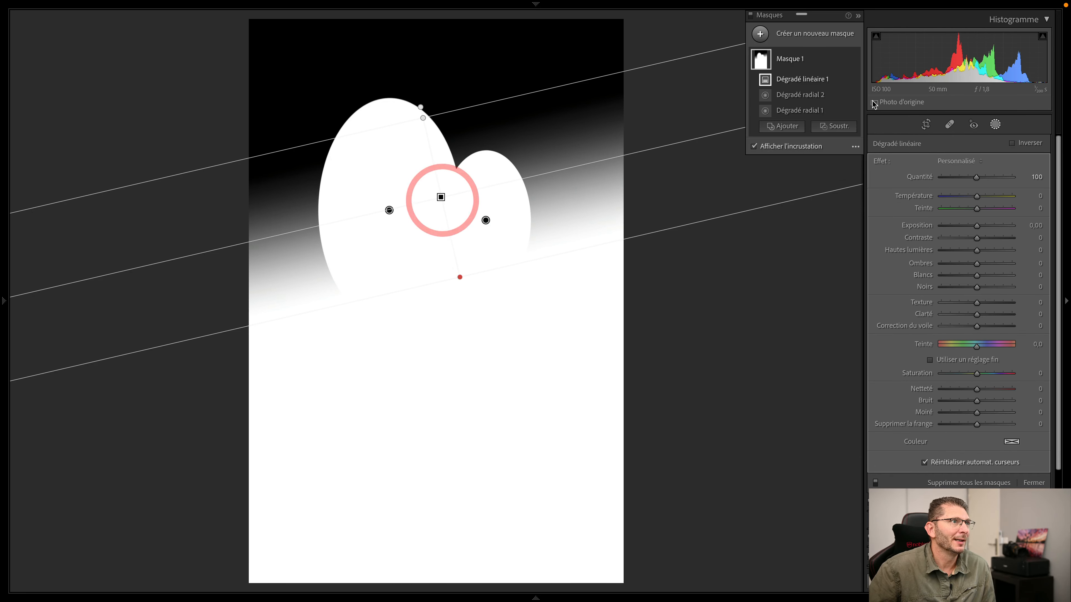
left_click(796, 59)
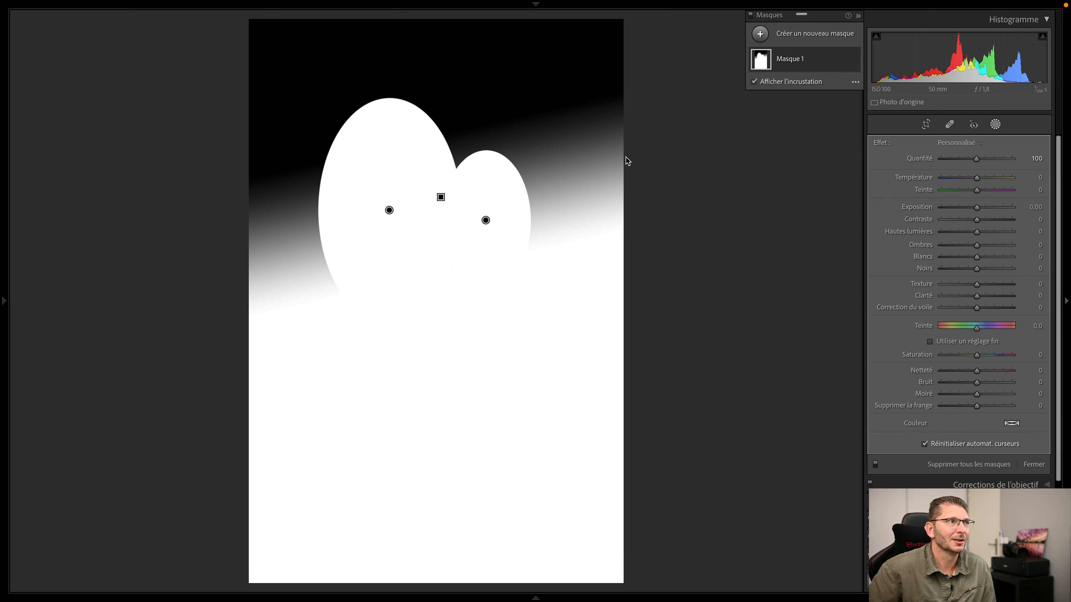
- Undo the addition of the linear gradient to Masque 1
key("super+z")
key("super+z")
key("super+z")
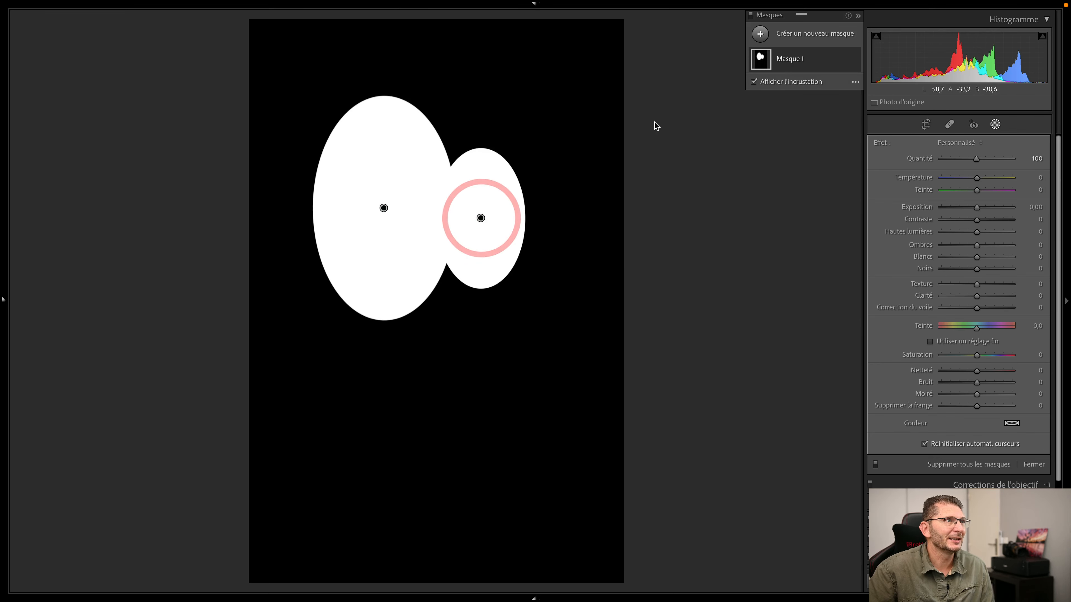
- Delete the smaller radial gradient, Dégradé radial 2, from Masque 1
left_click(784, 56)
left_click(793, 81)
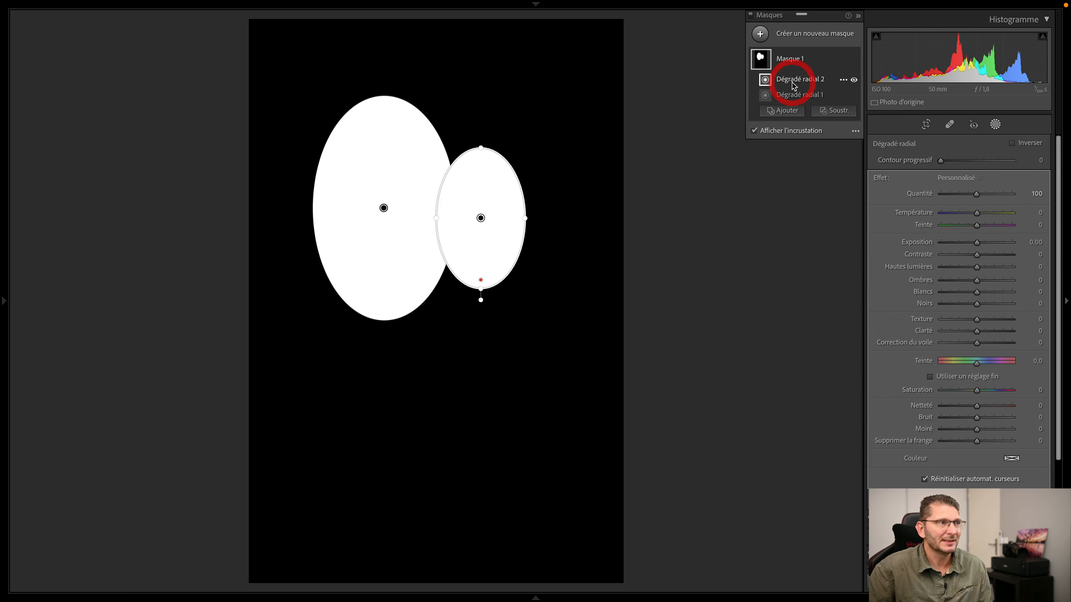
key("Delete")
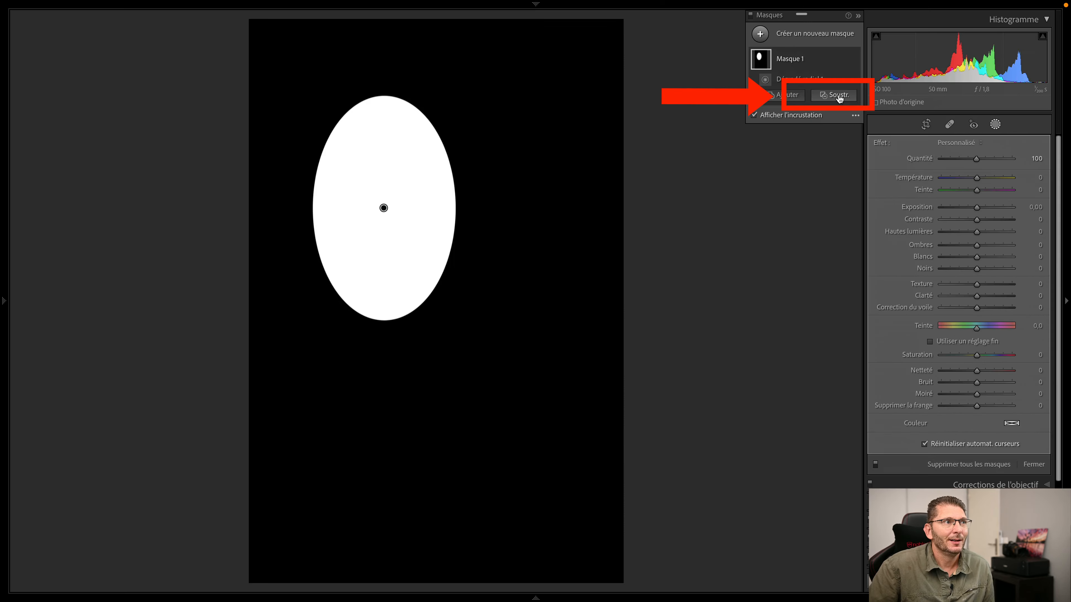
- Subtract a radial gradient from Masque 1, placing and enlarging it over the right part of the face ellipse to leave a crescent
left_click(838, 96)
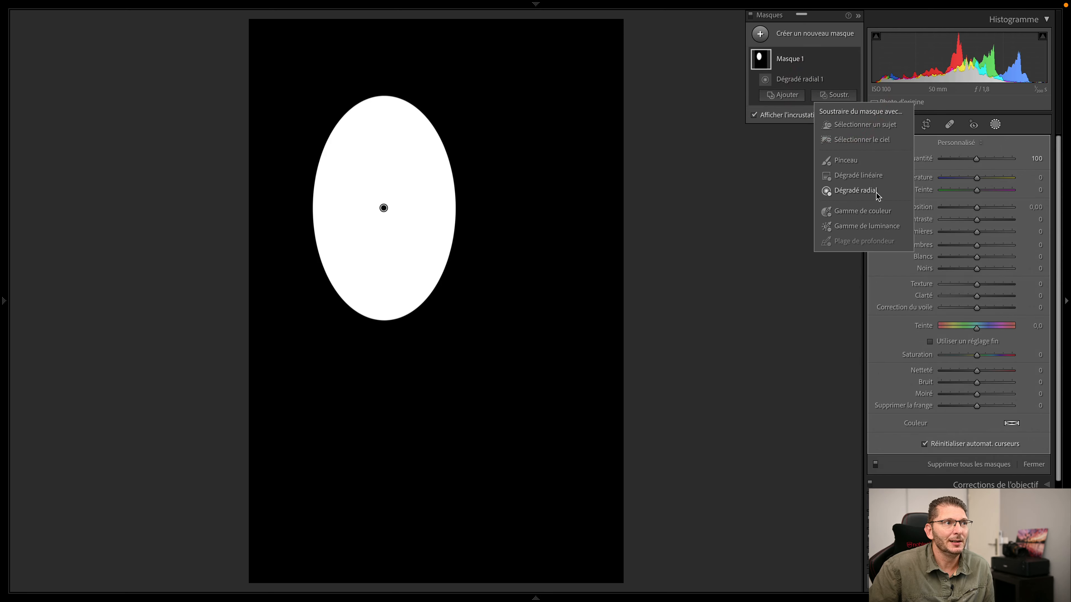
left_click(839, 191)
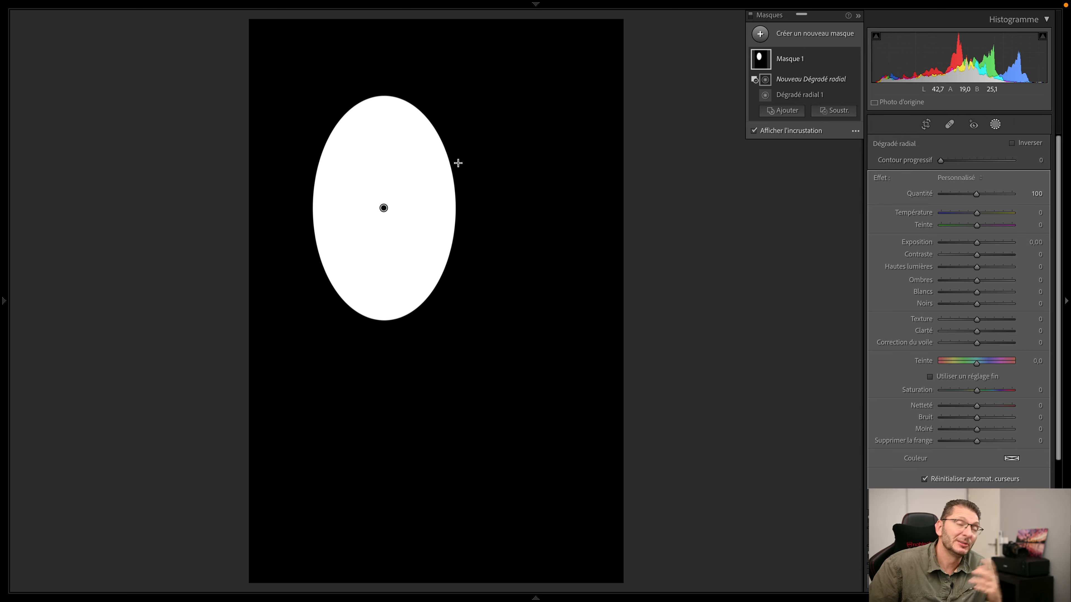
left_click_drag(514, 146, 567, 212)
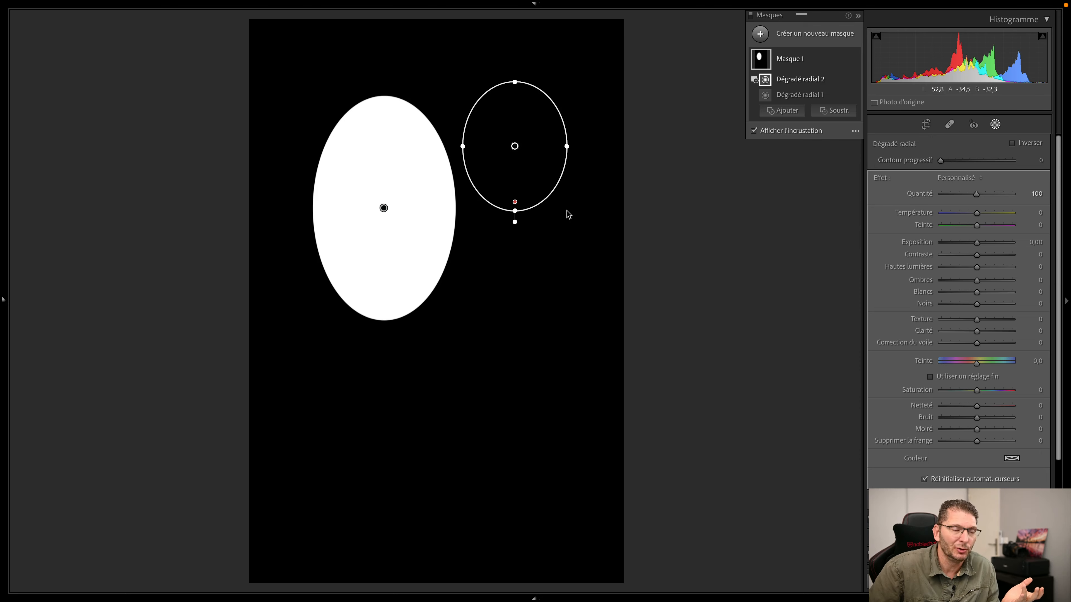
left_click_drag(514, 146, 468, 190)
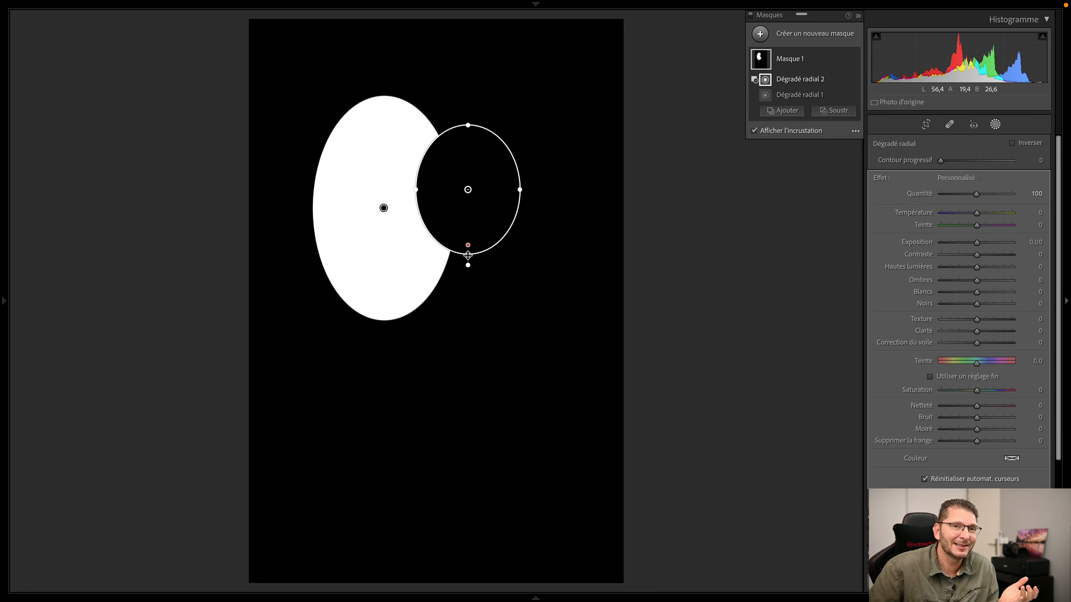
left_click_drag(468, 255, 485, 316)
left_click_drag(416, 190, 390, 190)
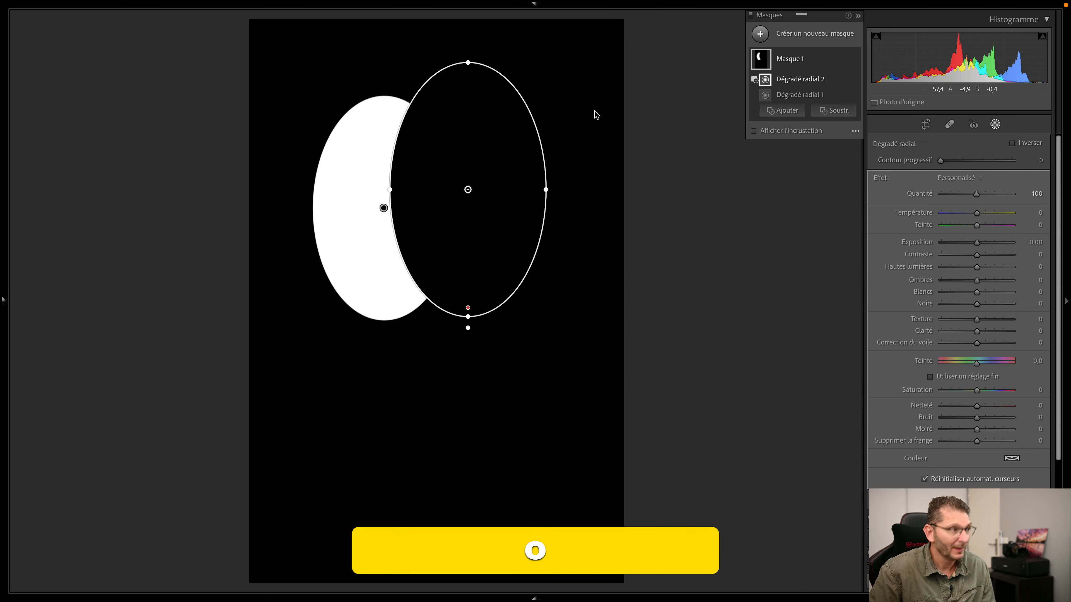
- Switch the mask overlay to Image sur Noir and hide the pins and tool outlines
key("alt+o")
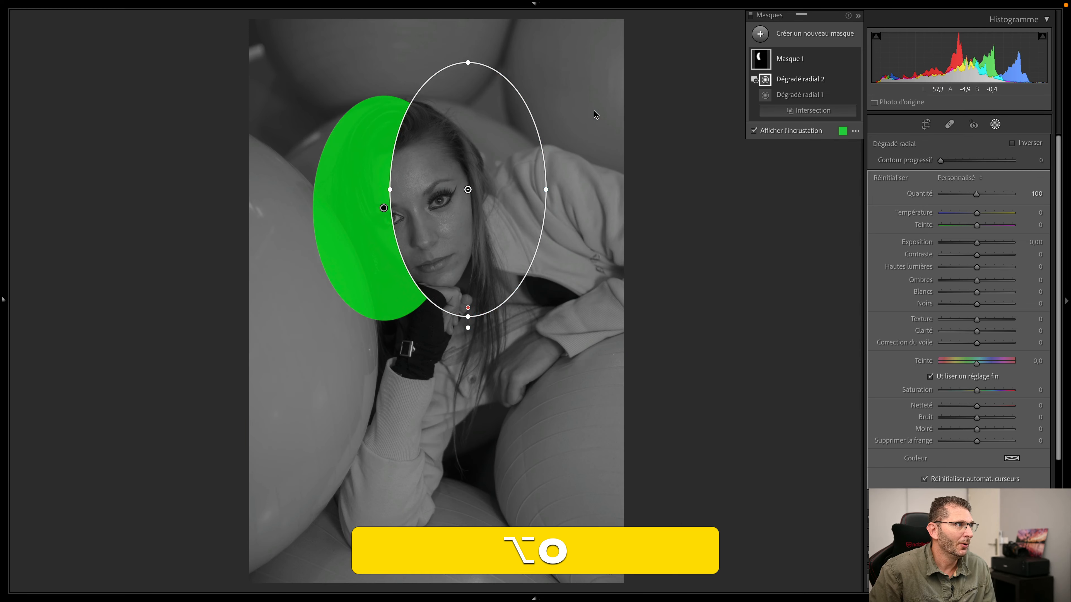
key("alt+o")
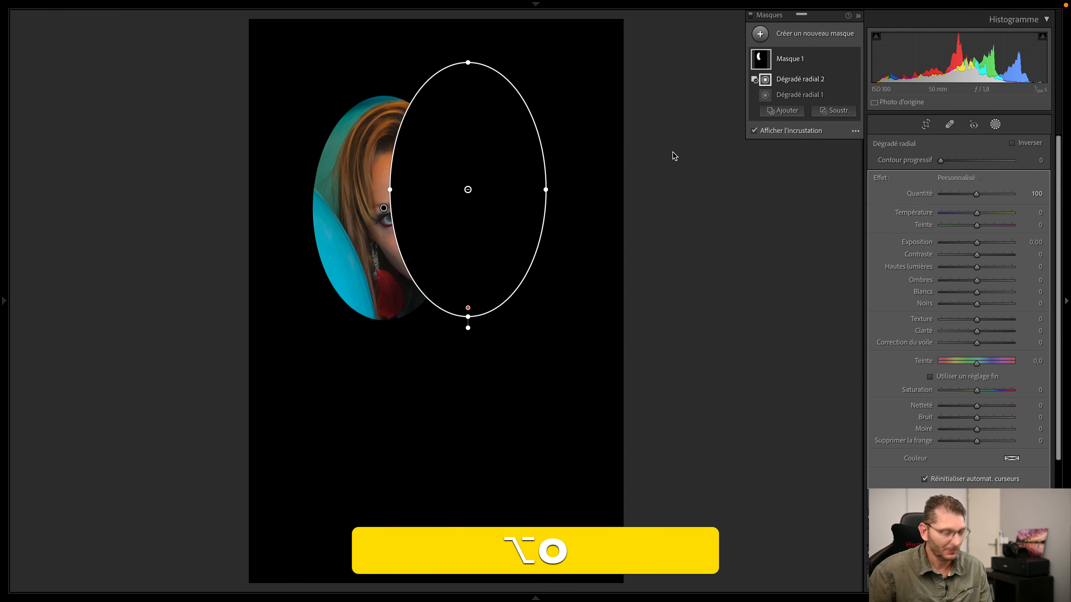
key("alt+h")
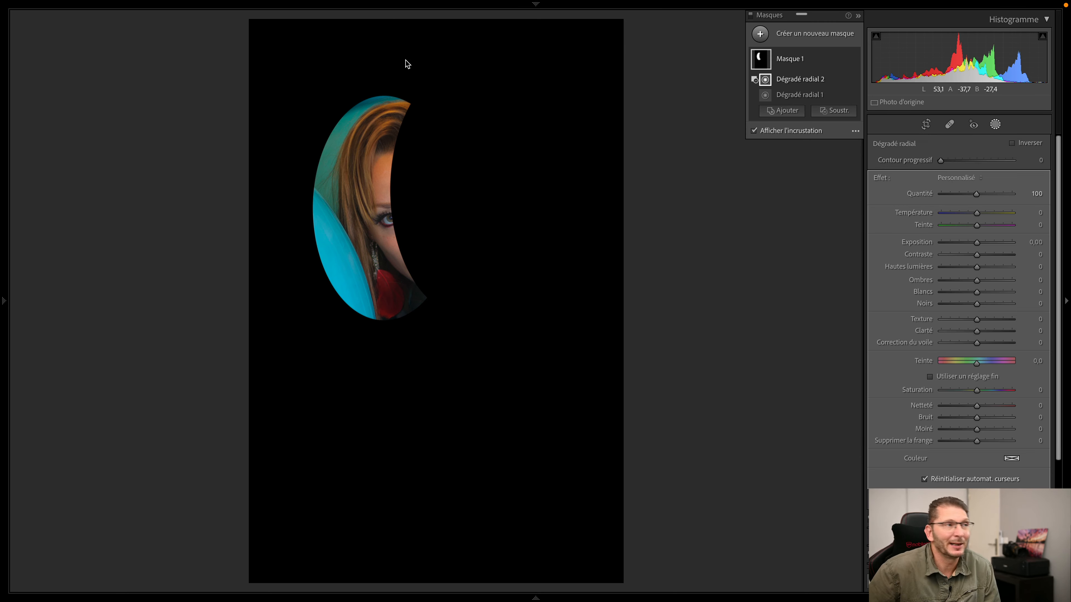
- Try an exposure of about -2.66 on the crescent-shaped mask and reset the exposure to its default
left_click_drag(977, 243, 953, 243)
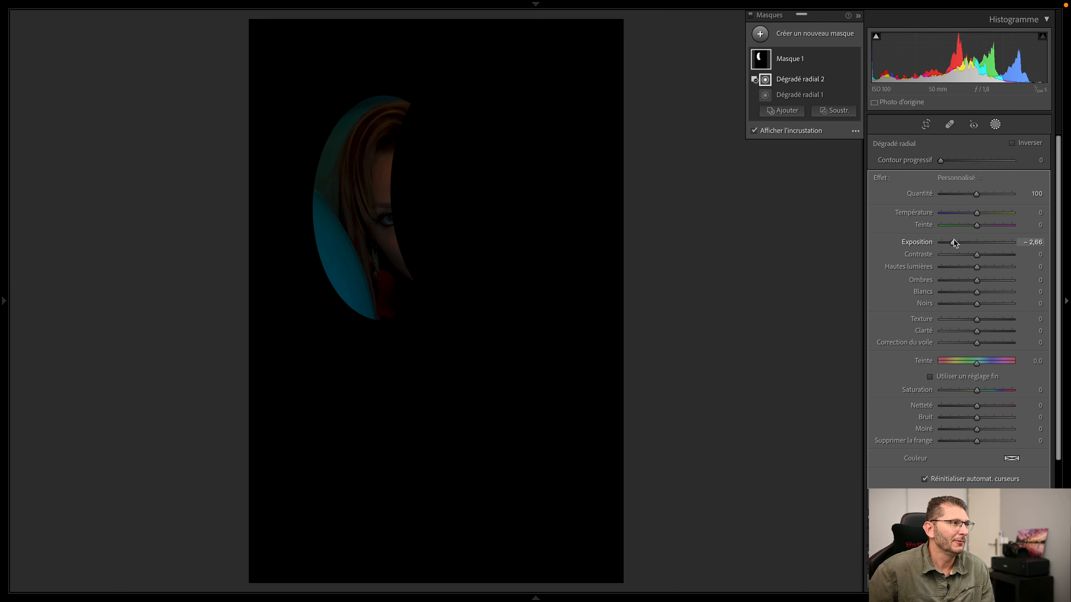
double_click(915, 241)
- Delete the subtracted radial gradient from Masque 1 and return the overlay to Blanc sur noir
left_click(794, 79)
key("BackSpace")
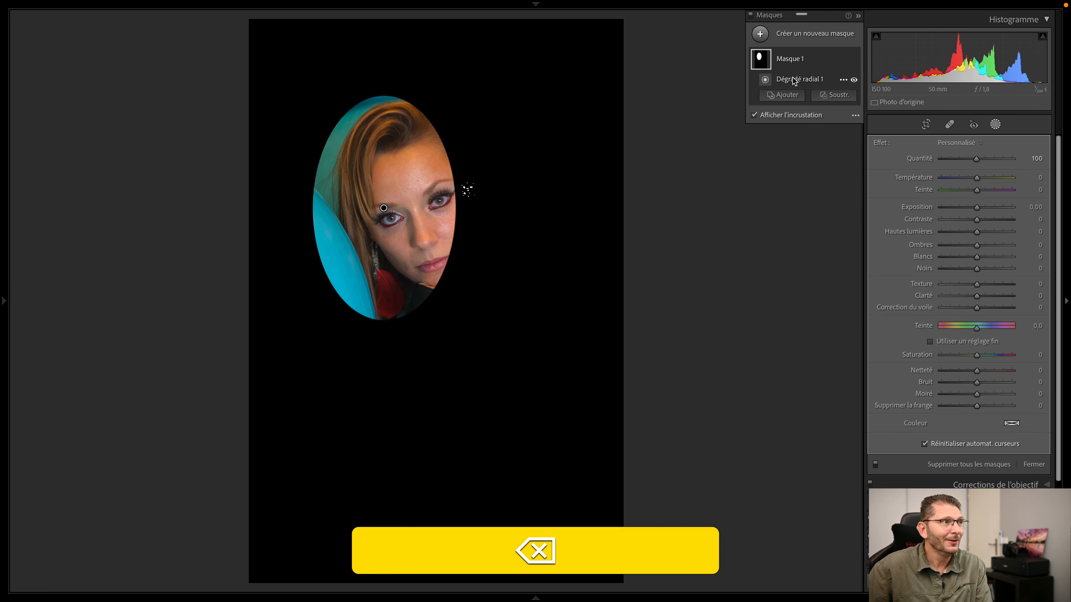
key("alt")
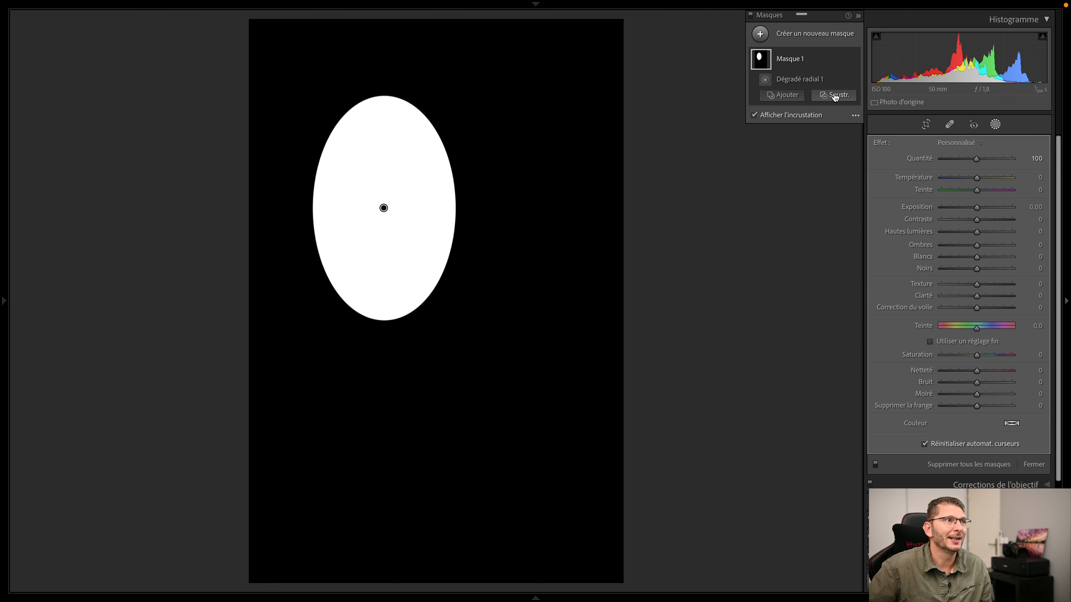
- Open the options of the Dégradé radial 1 component in Masque 1
left_click(842, 79)
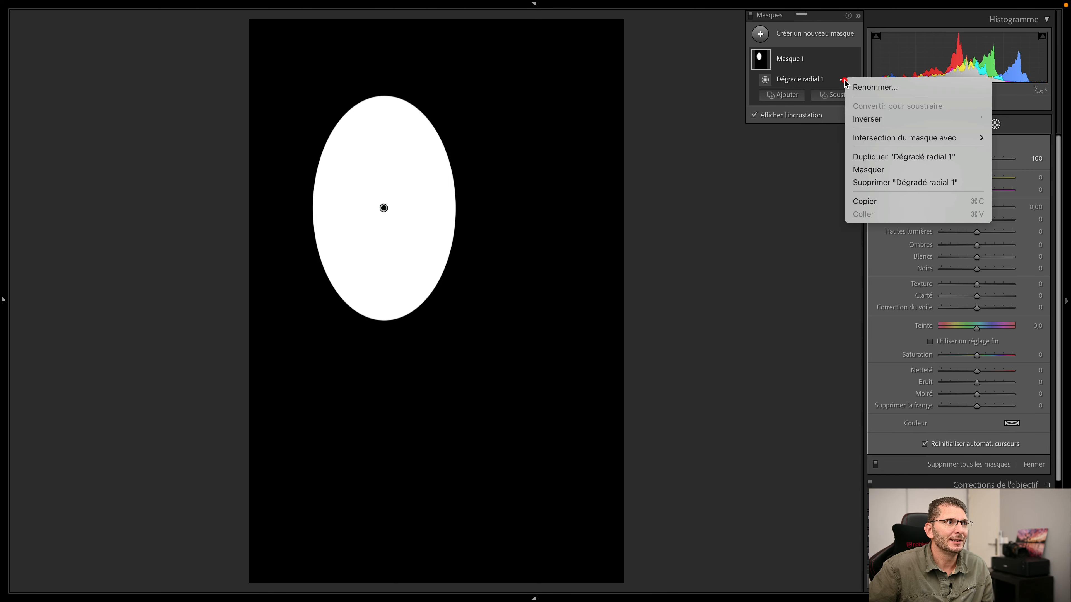
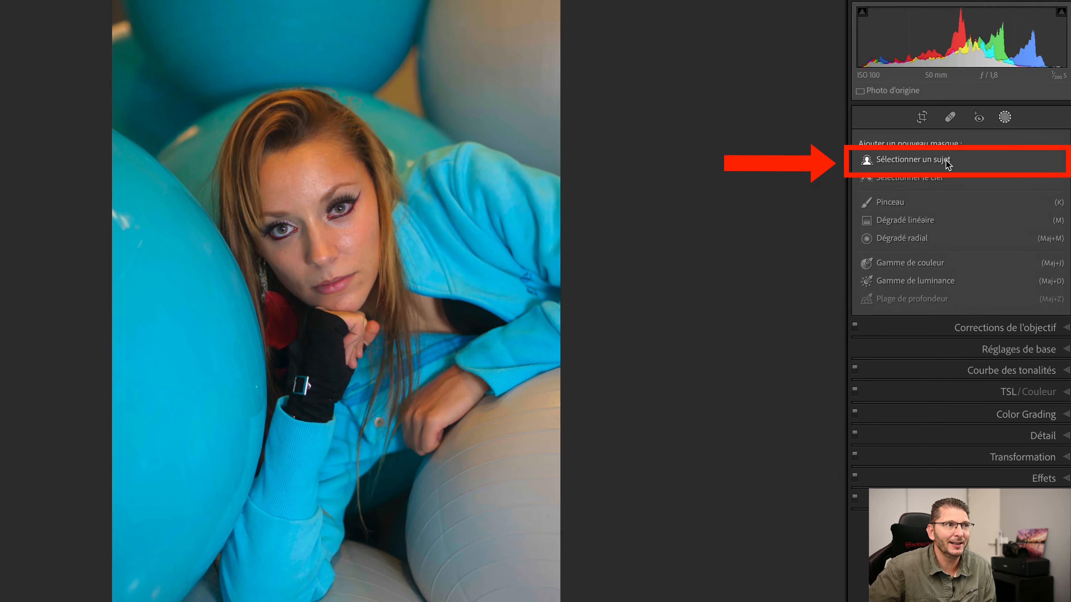
- Create a mask that selects the subject and cycle the overlay modes to Blanc sur noir
left_click(931, 159)
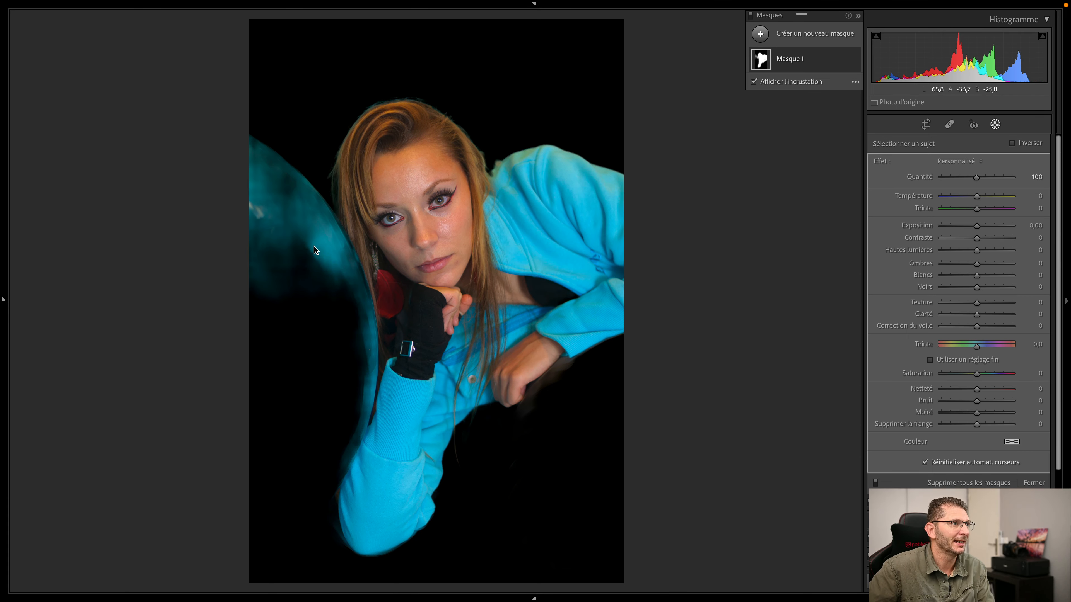
key("o")
key("alt+o")
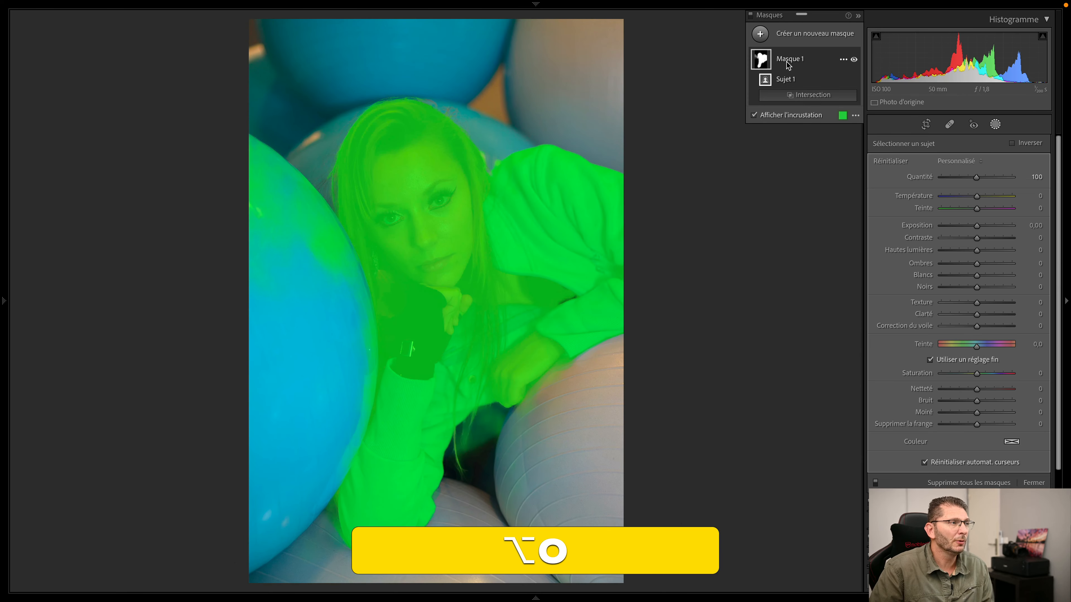
key("alt+o")
key("alt+o")
key("alt+o")
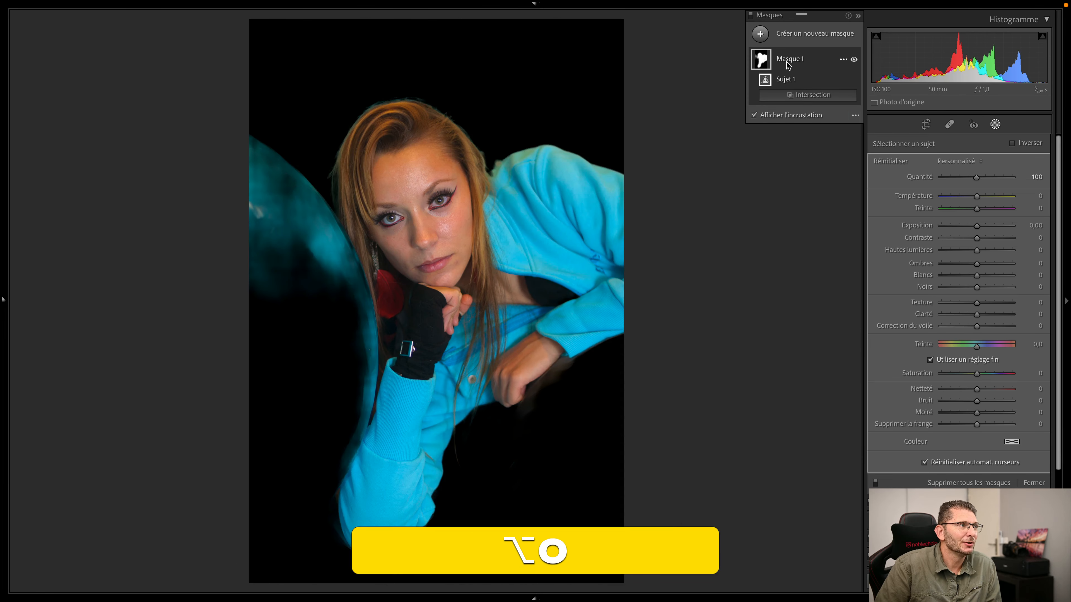
key("alt+o")
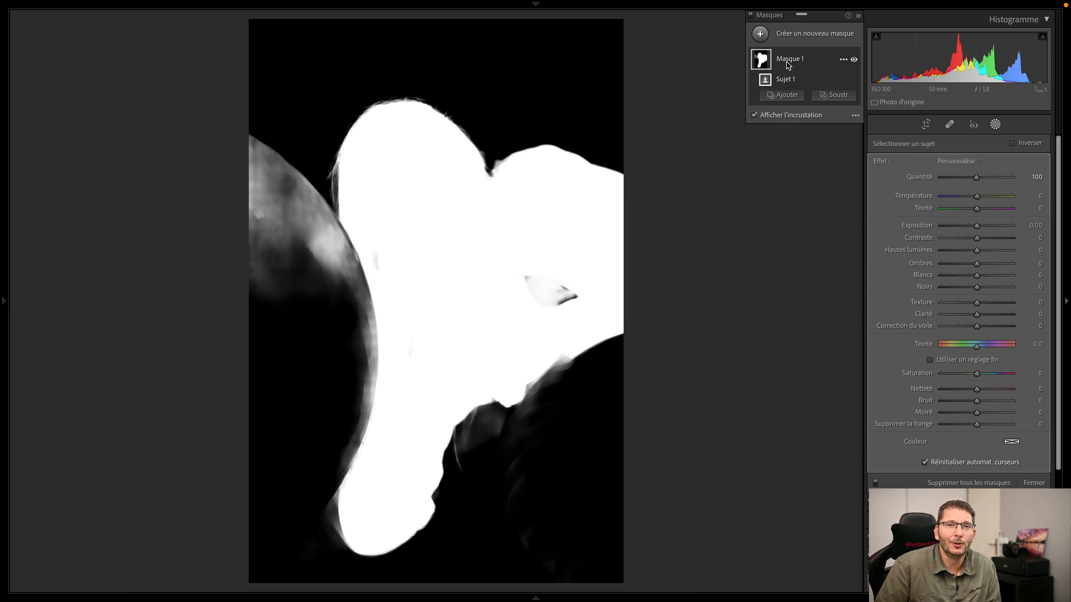
- Toggle the overlay to compare the subject mask with the photo, leaving the overlay hidden
key("o")
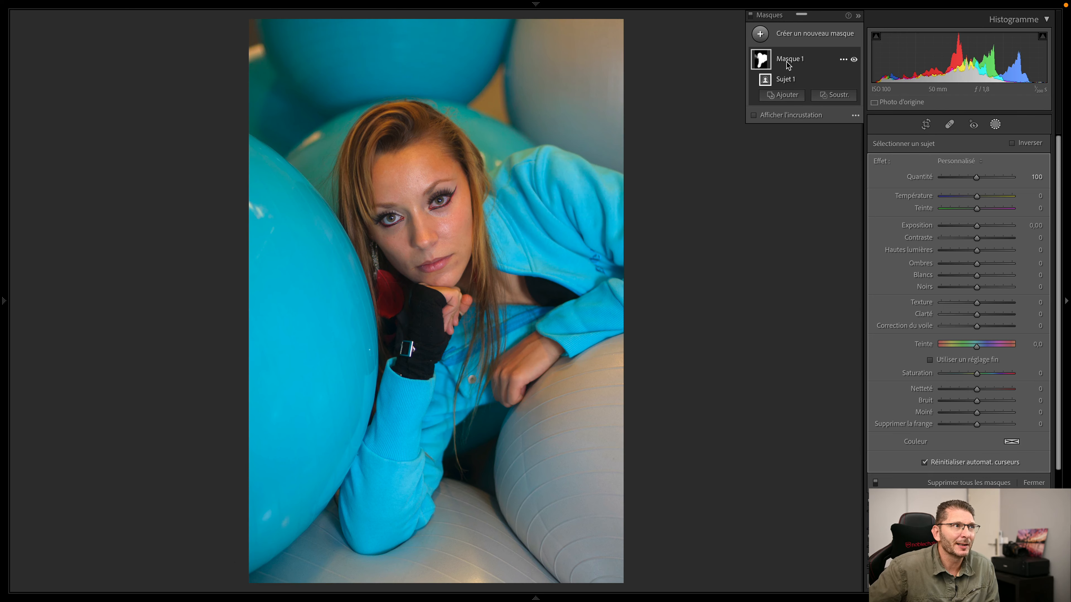
key("o")
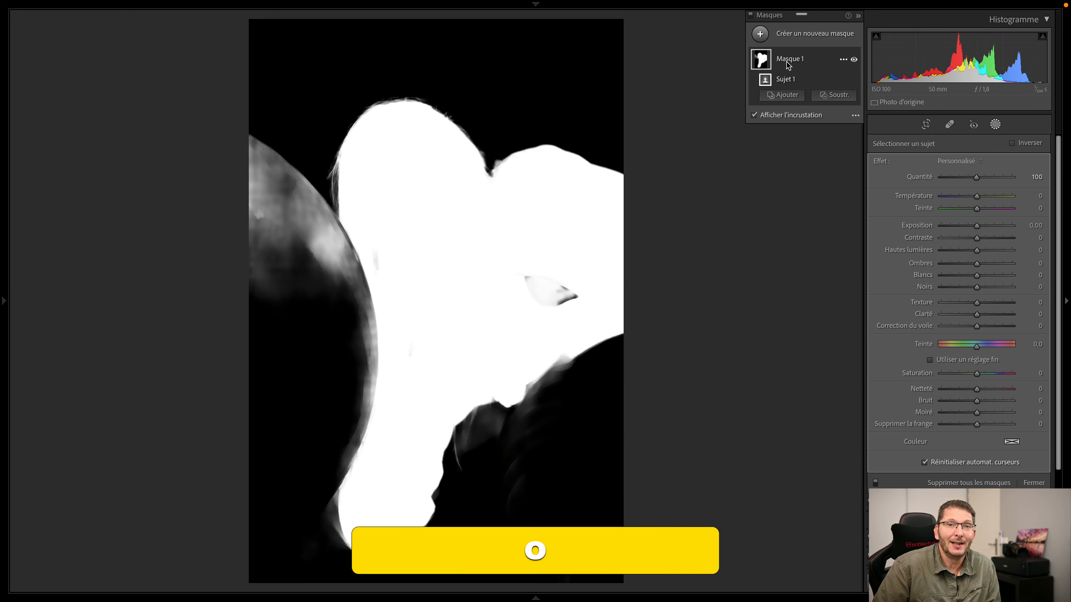
key("o")
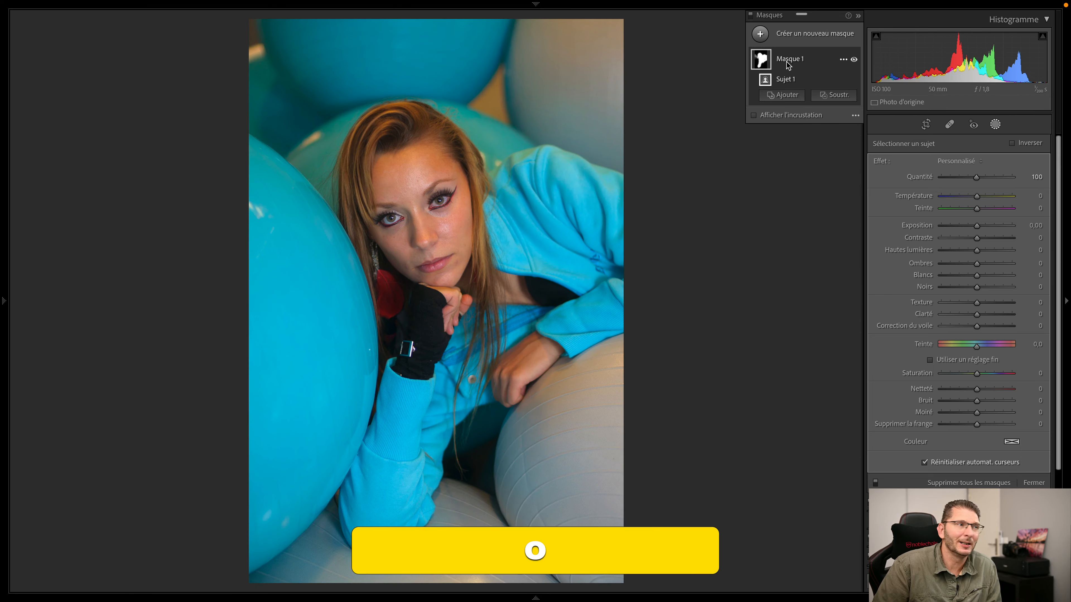
- Try a hue (Teinte) shift of about 52.3 on the subject mask, reset it and delete the mask
left_click_drag(976, 345, 986, 345)
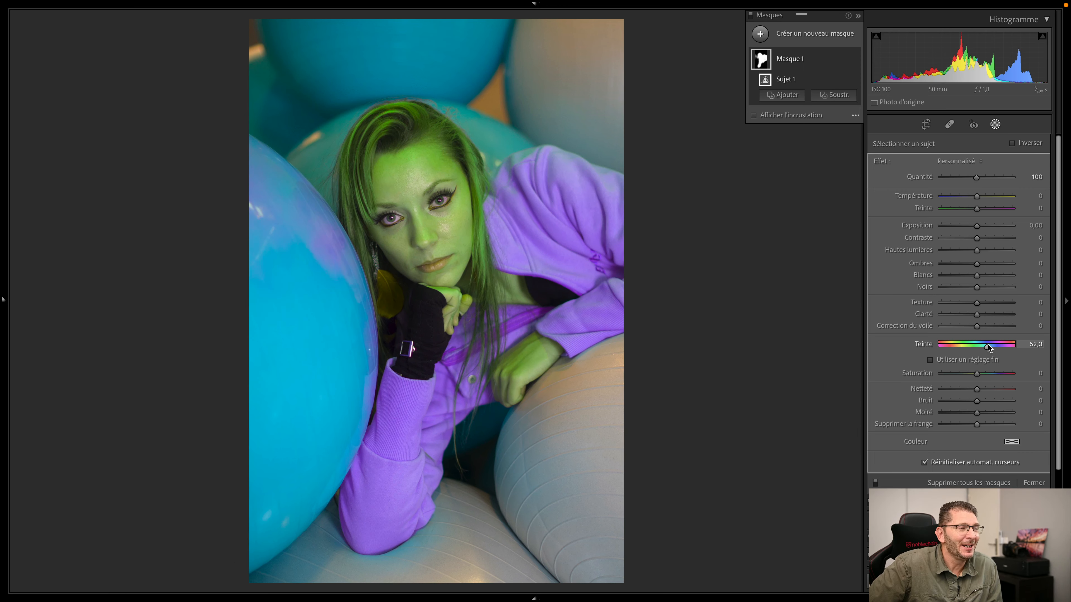
double_click(926, 343)
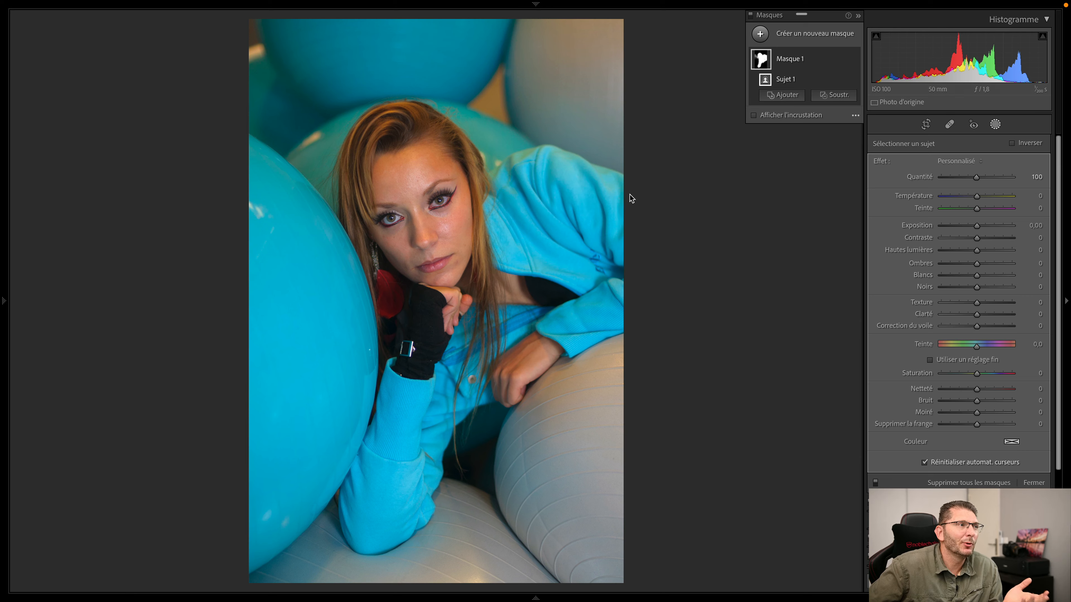
left_click(794, 62)
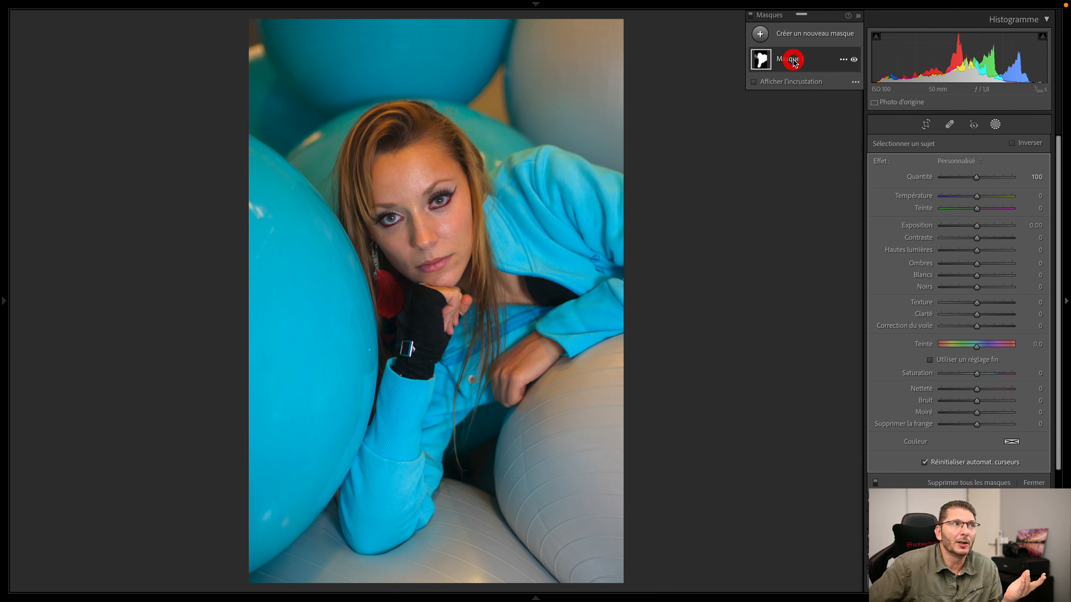
key("BackSpace")
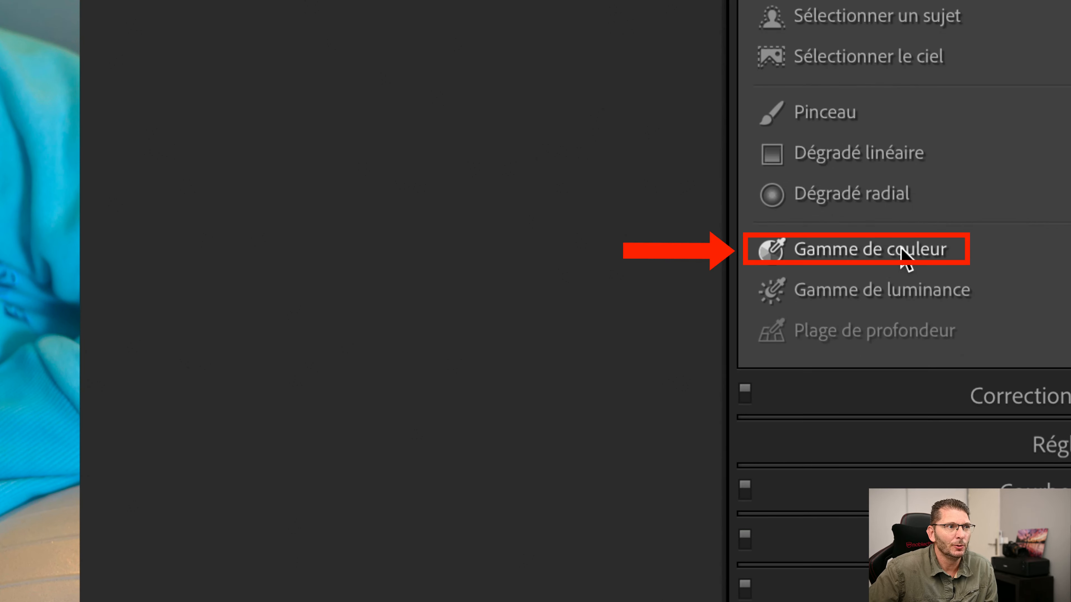
- Create a Gamme de couleur mask sampled from the turquoise jacket, show its overlay and set Affiner to 24
left_click(901, 251)
left_click_drag(522, 198, 562, 257)
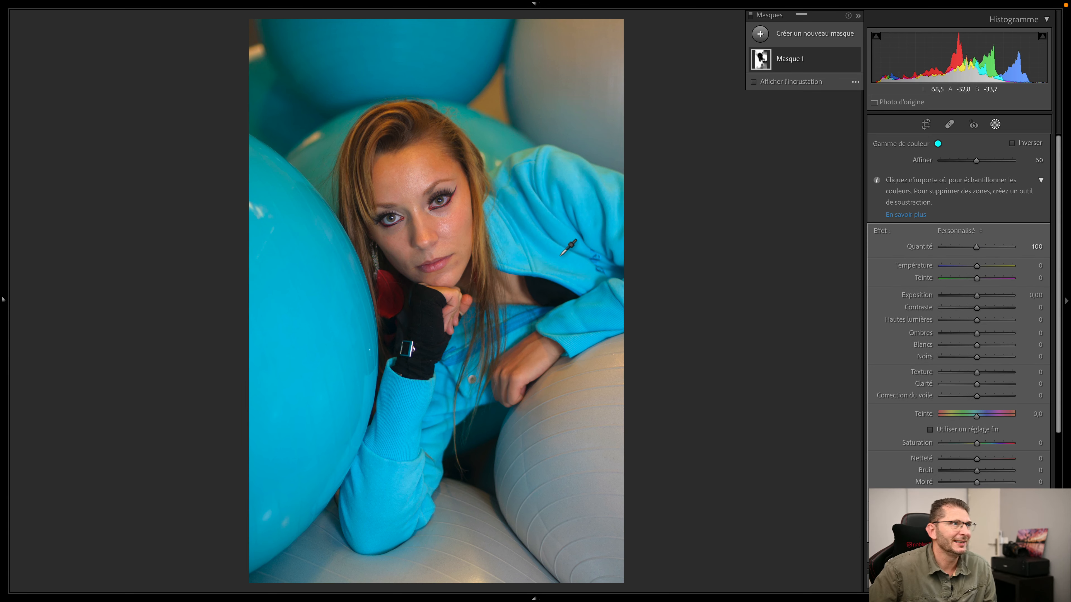
key("o")
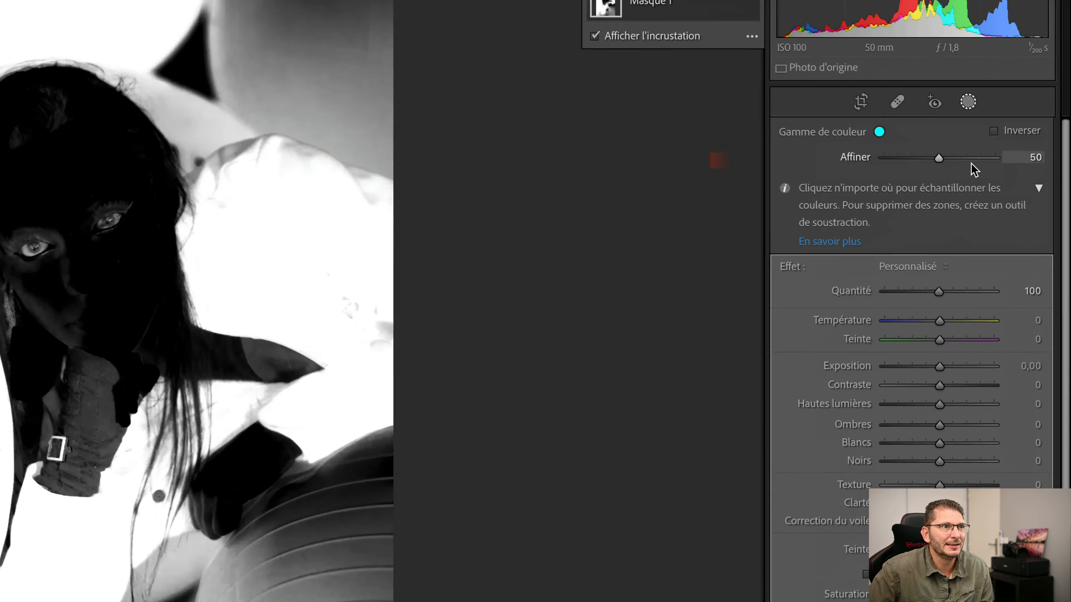
left_click_drag(938, 158, 912, 164)
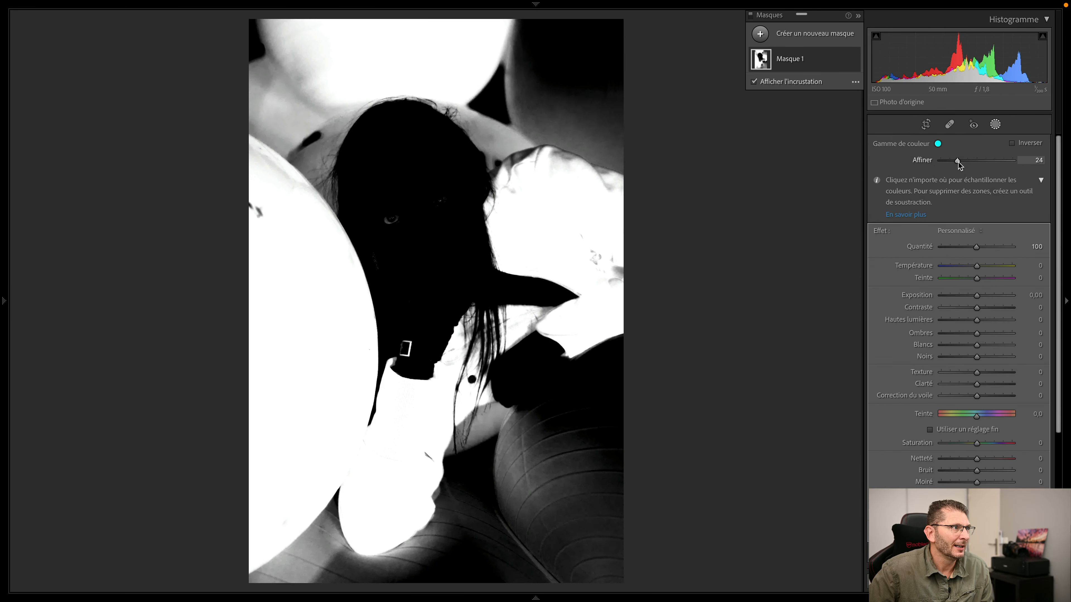
- Hide the overlay and set the colour range mask's hue (Teinte) shift to 51.1
key("o")
left_click_drag(985, 422, 985, 418)
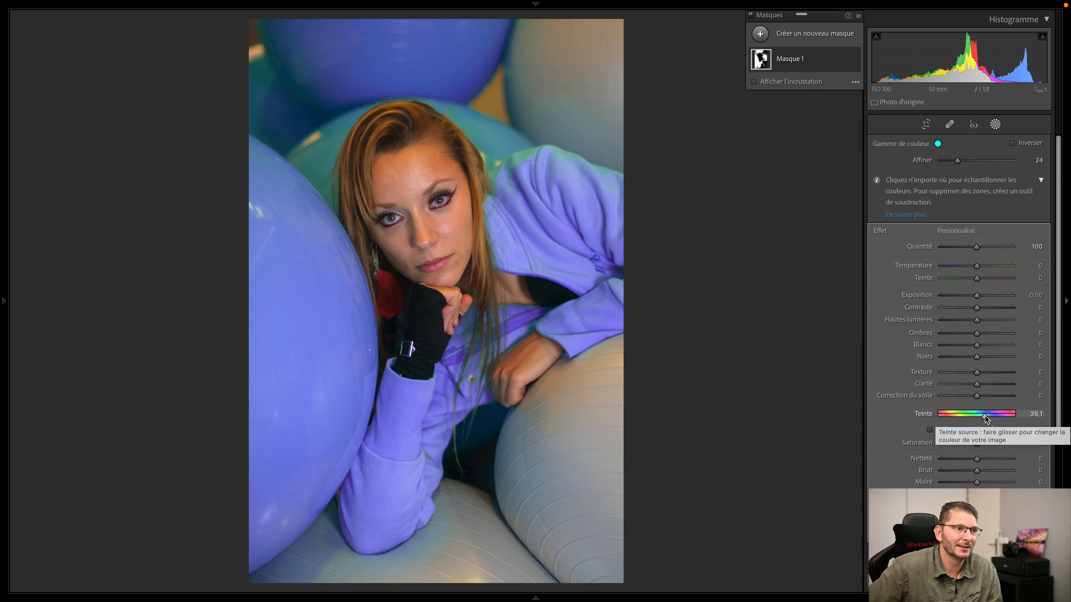
left_click_drag(985, 417, 939, 416)
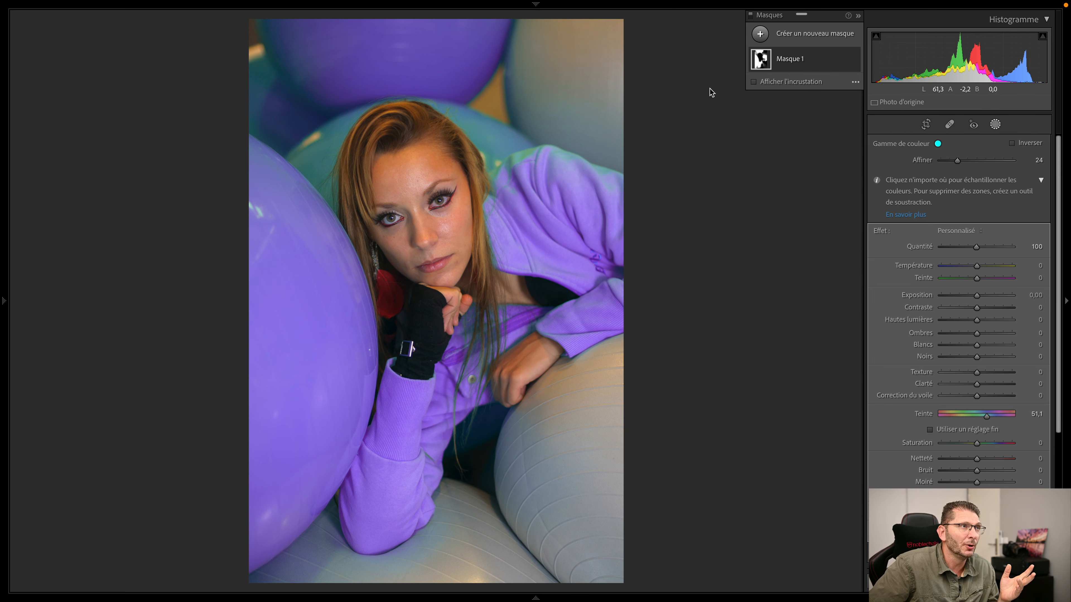
- Subtract a brush of size 21 from Masque 1, painting over the top balloon and the upper part of the large balloon beside the model
mouse_move(789, 61)
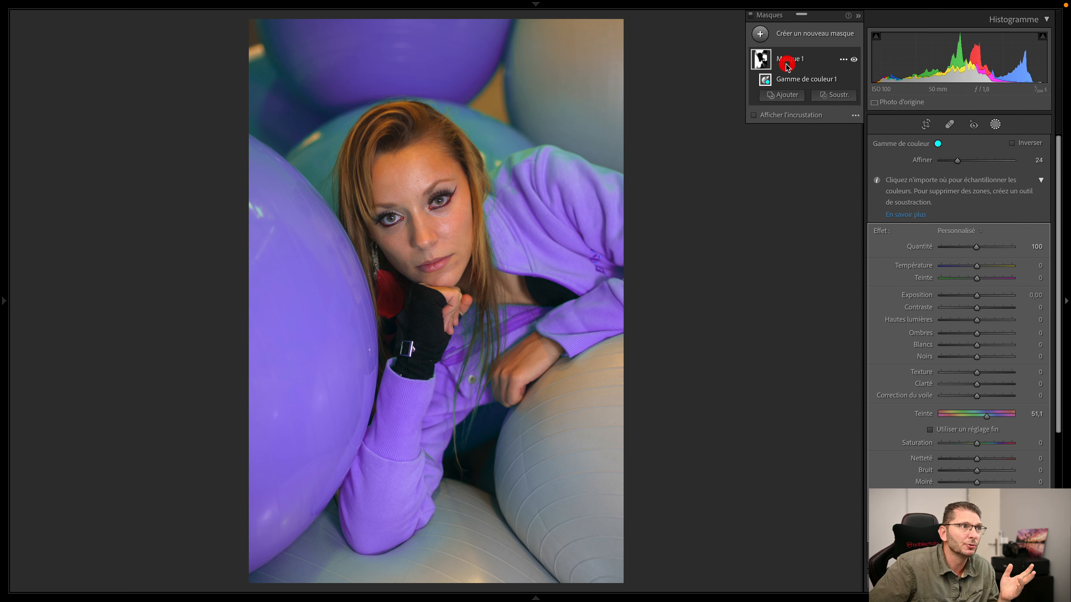
left_click(836, 96)
left_click(860, 161)
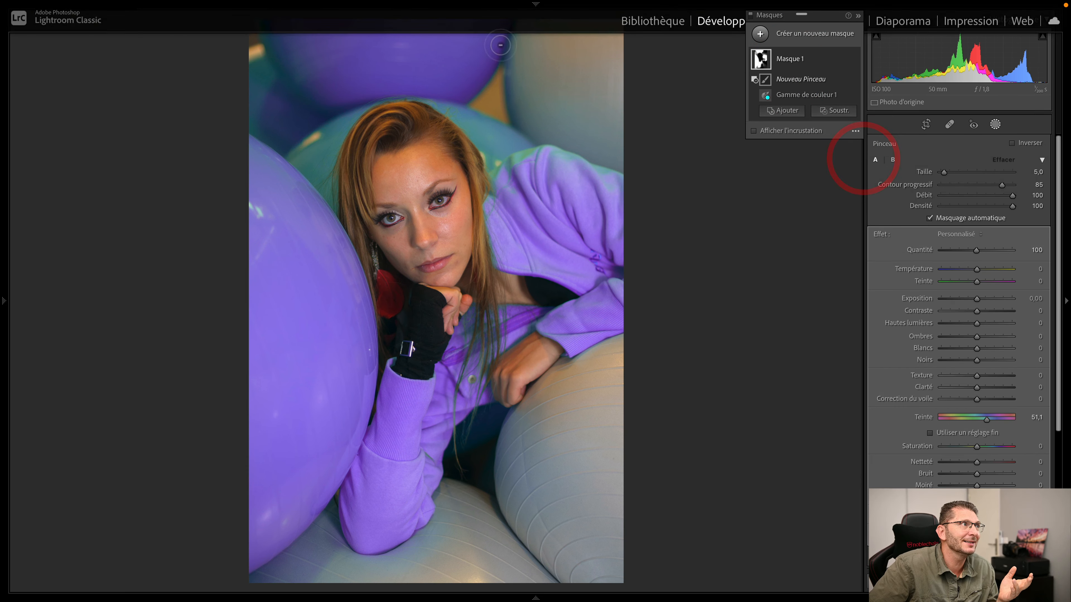
scroll(463, 59, "up", 8)
mouse_move(464, 59)
left_mouse_down()
mouse_move(375, 58)
mouse_move(423, 45)
left_mouse_up()
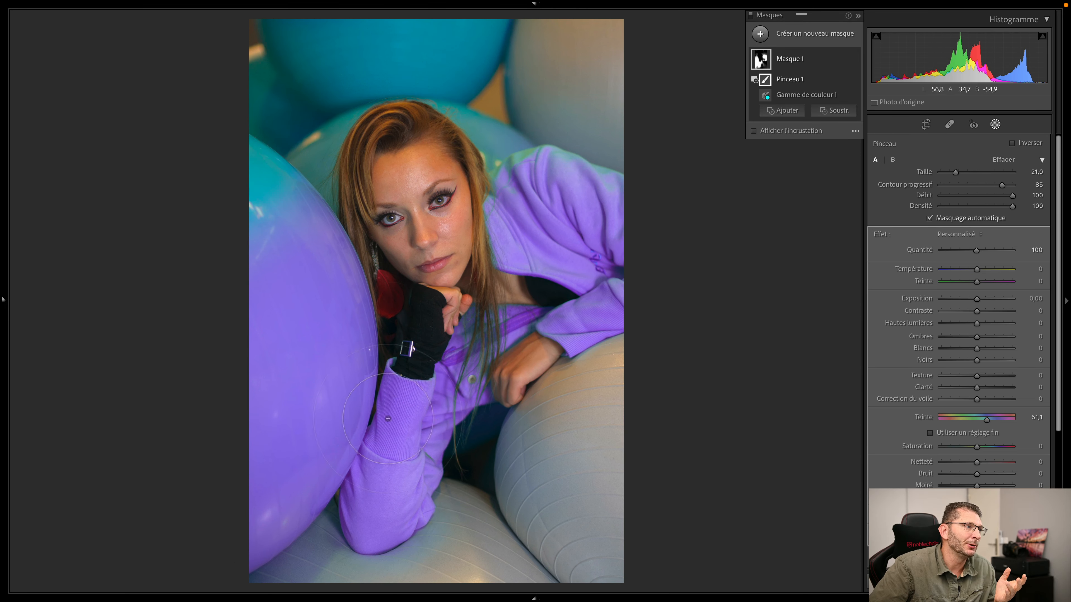
- Delete the colour range mask, create a new mask selecting the subject and display its components
left_click(796, 64)
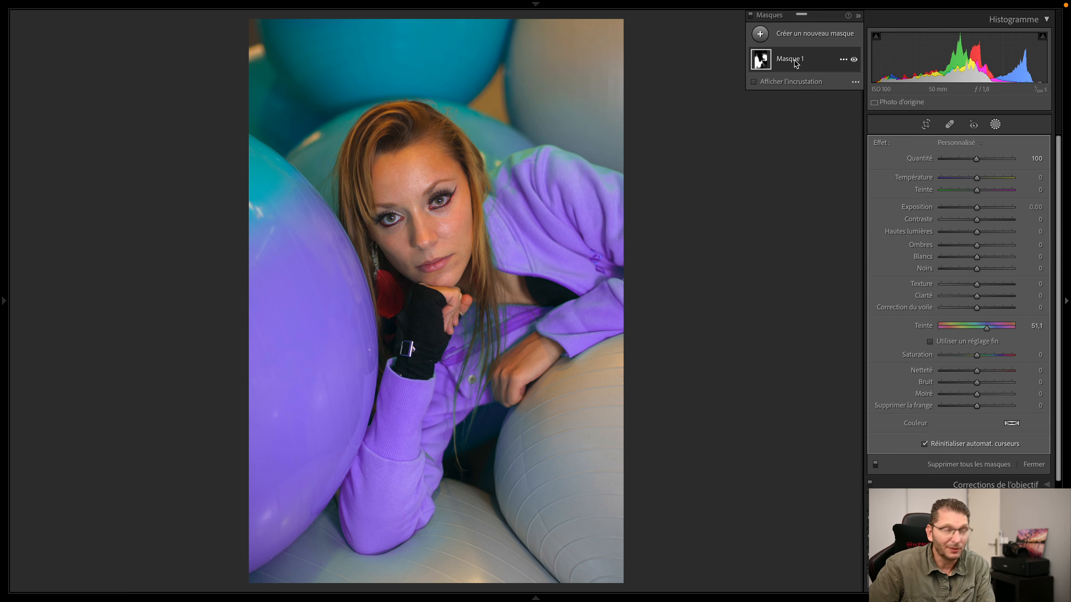
key("BackSpace")
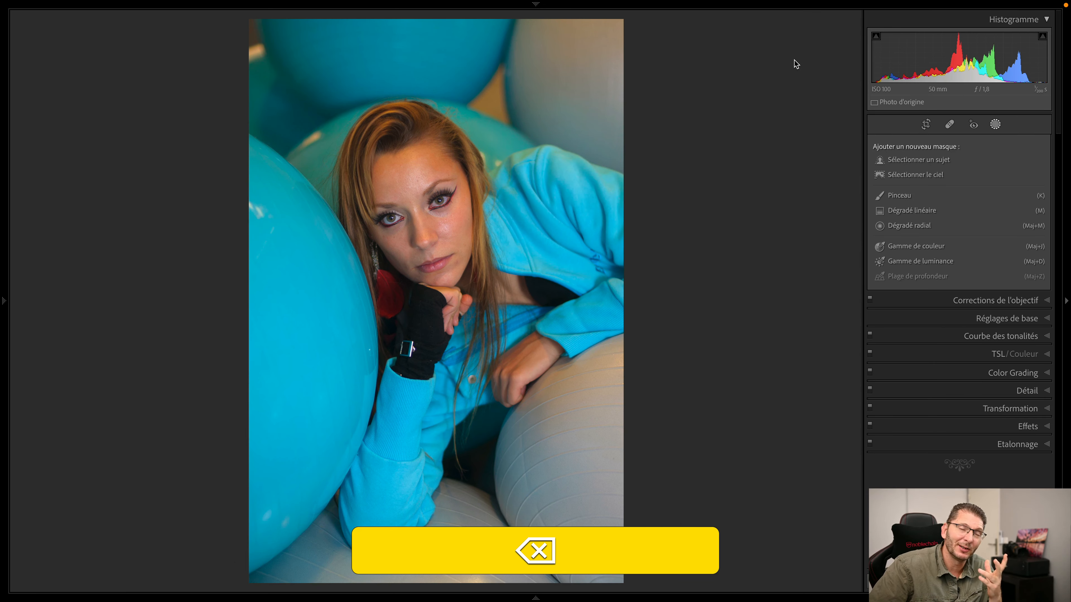
left_click(900, 157)
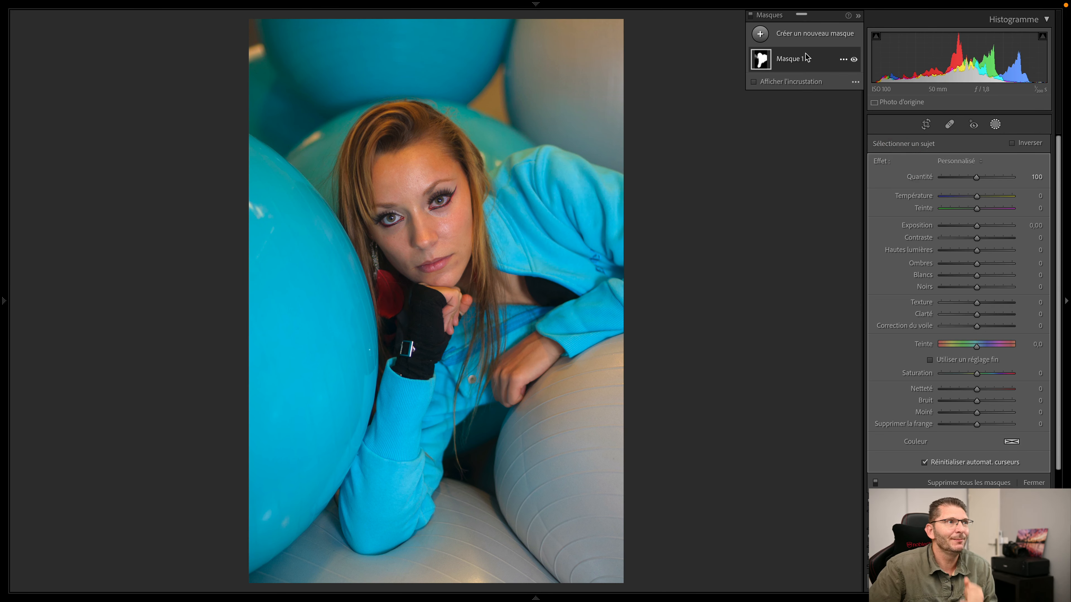
left_click(801, 61)
key("p")
key("o")
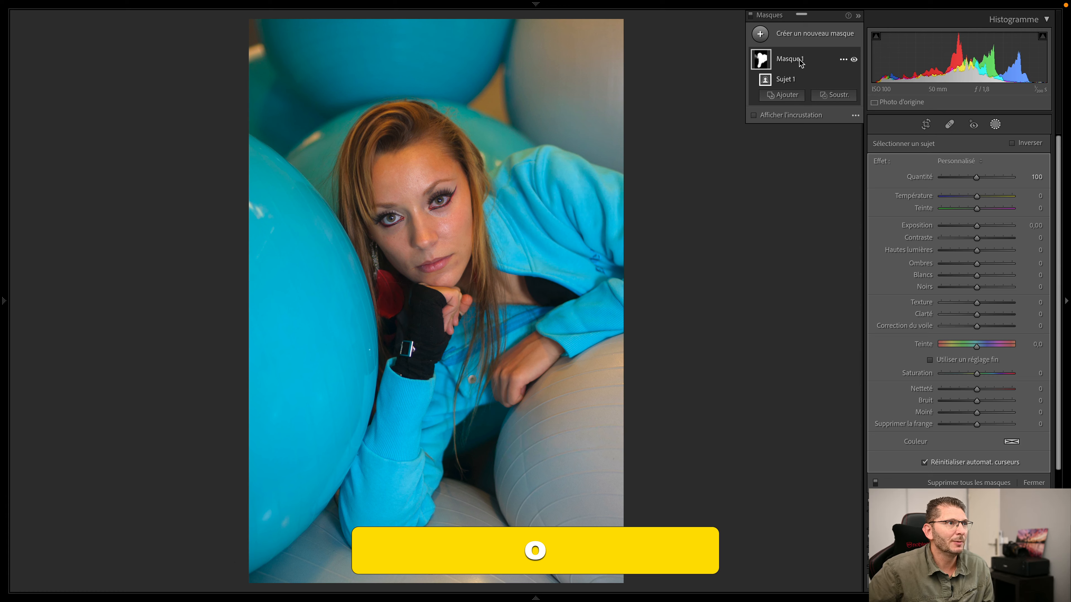
- Intersect the subject mask with a Gamme de couleur sampled from the turquoise jacket, show the overlay and set Affiner to 32
key("alt")
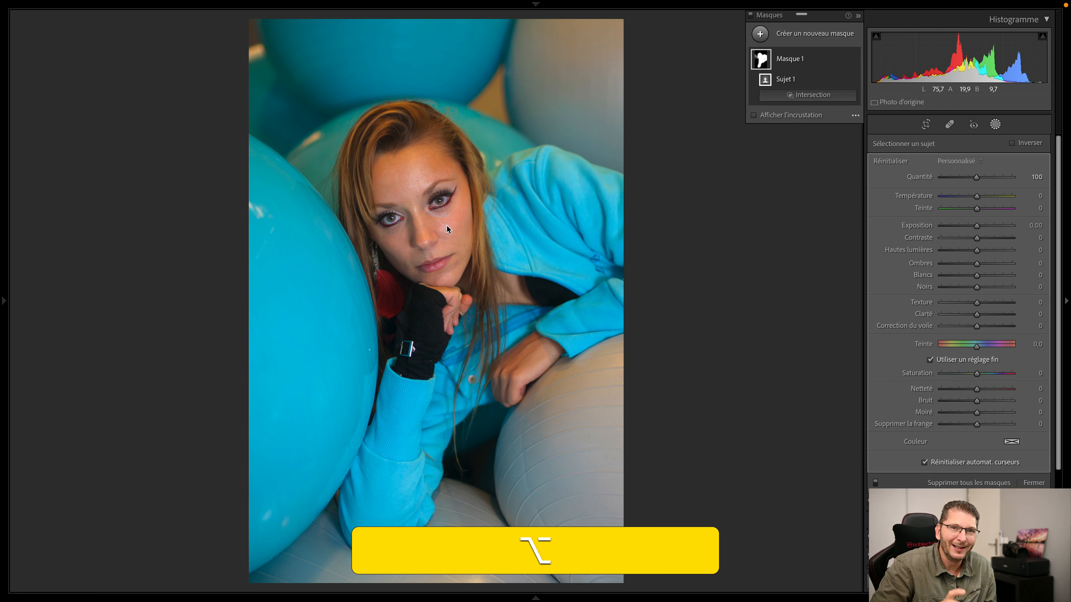
left_click(801, 95, "alt")
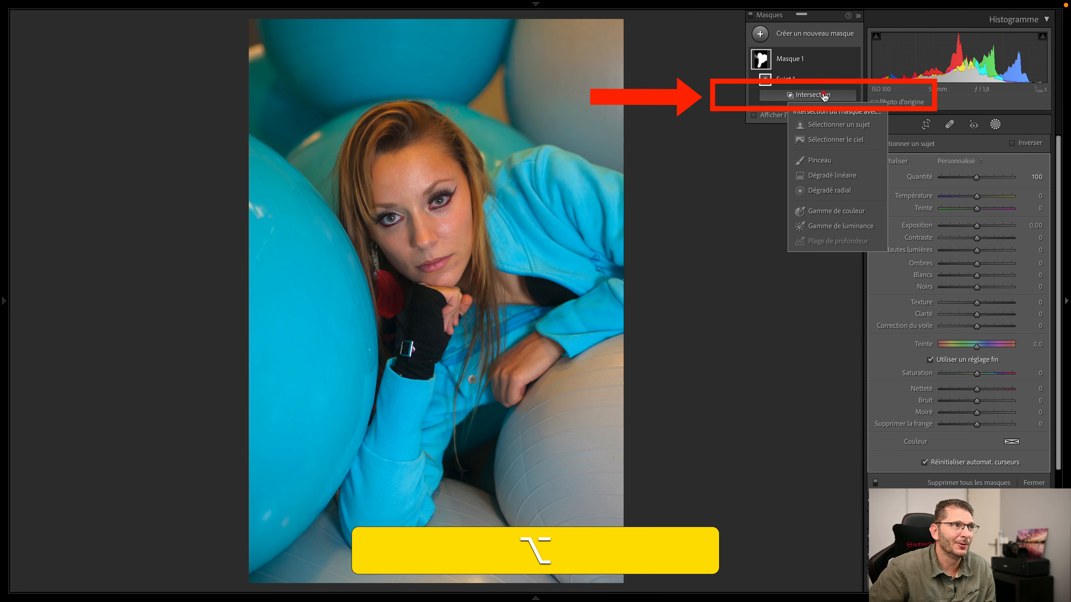
left_click(843, 213)
left_click(537, 190)
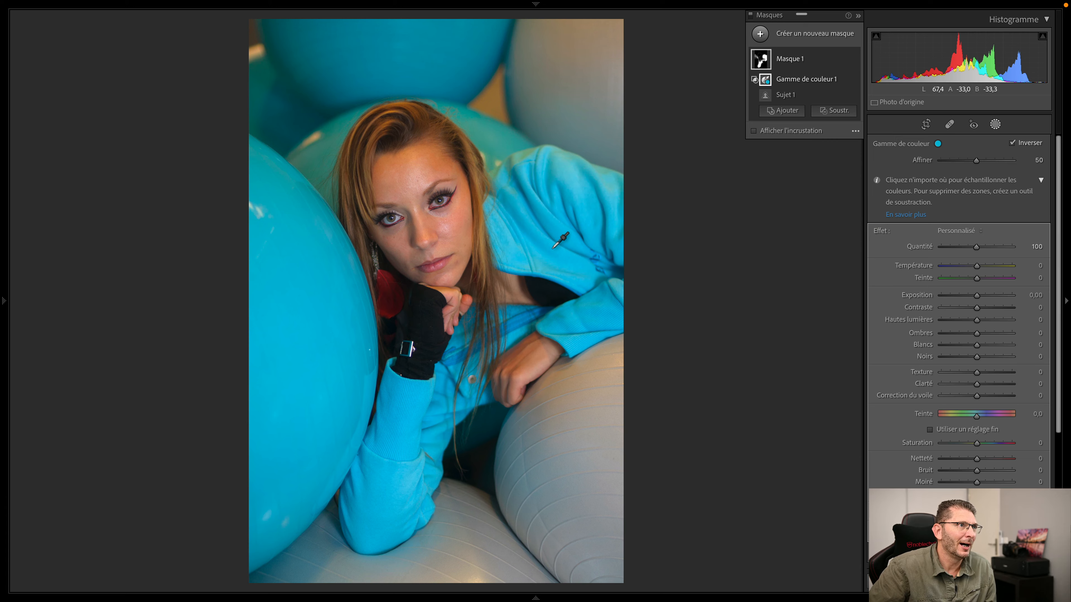
mouse_move(766, 61)
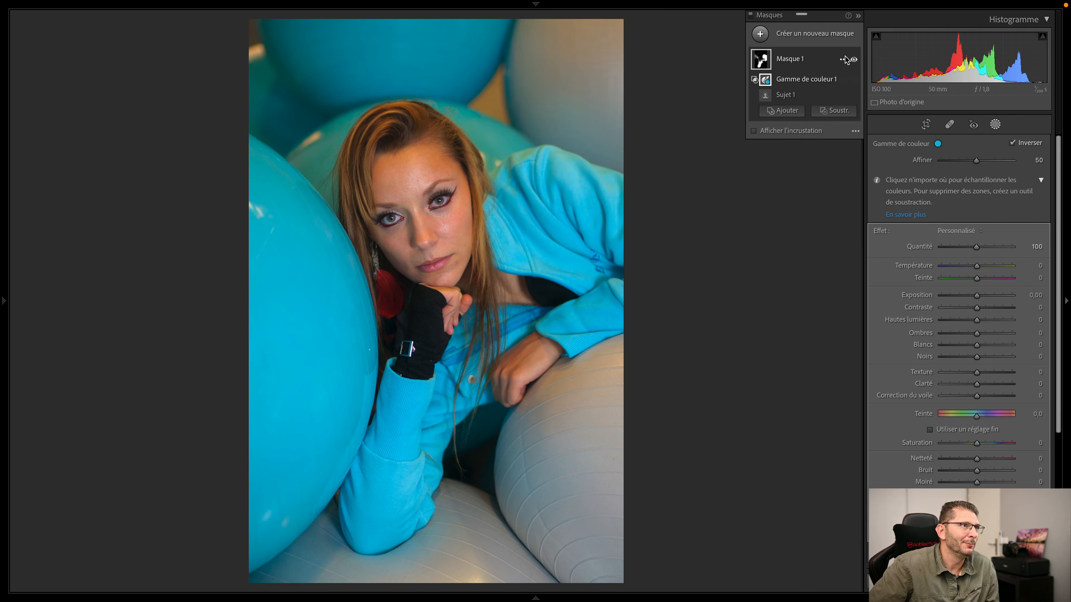
key("o")
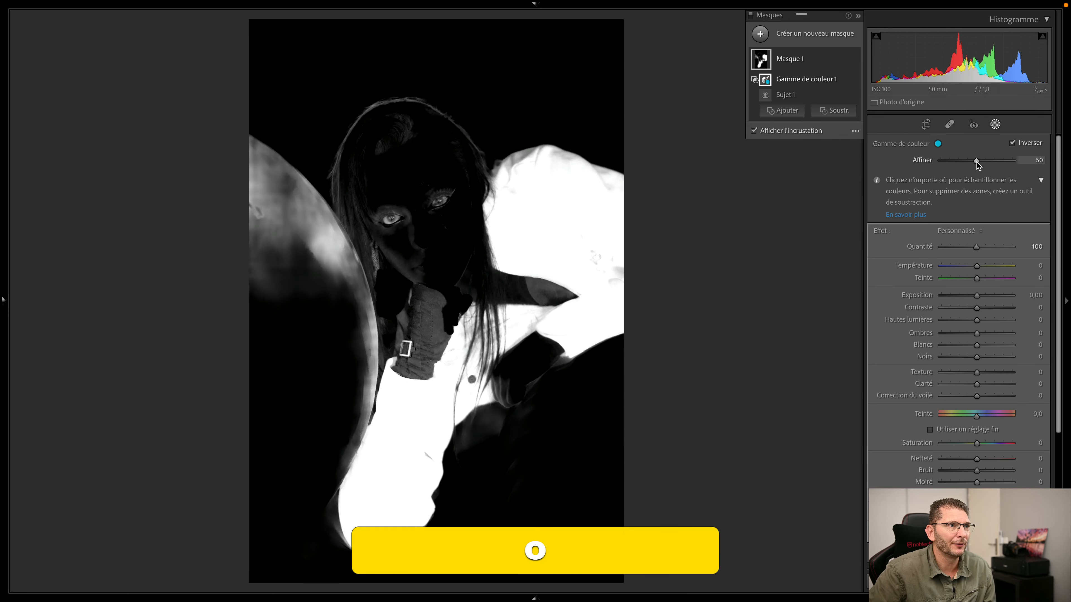
left_click_drag(977, 161, 963, 161)
- Hide the overlay, set the jacket mask's hue (Teinte) shift to 62.6 and change Affiner to 76
key("o")
left_click_drag(976, 417, 989, 415)
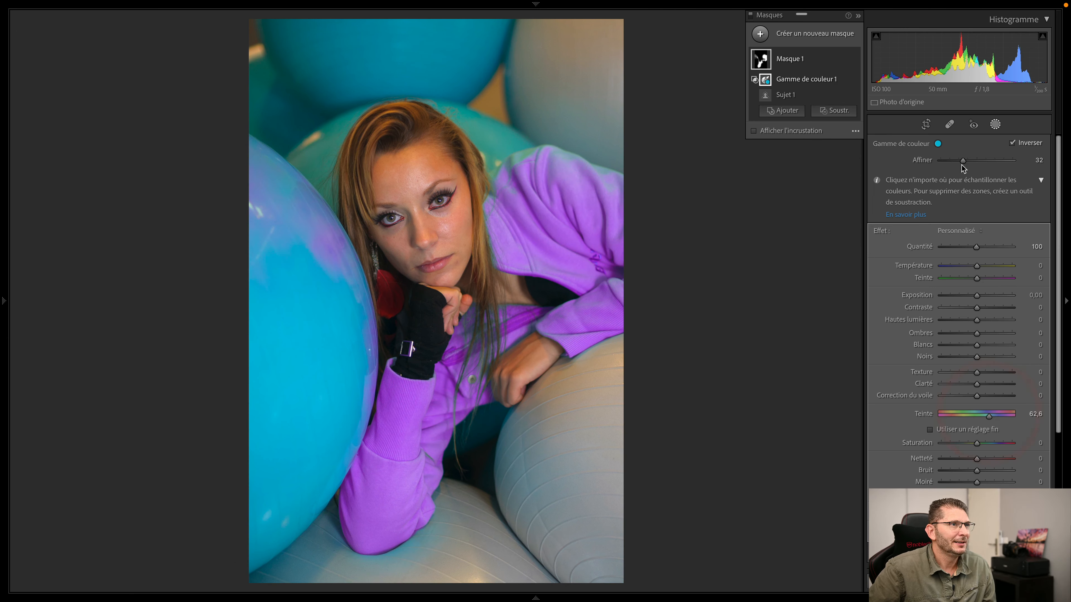
left_click_drag(962, 161, 1002, 161)
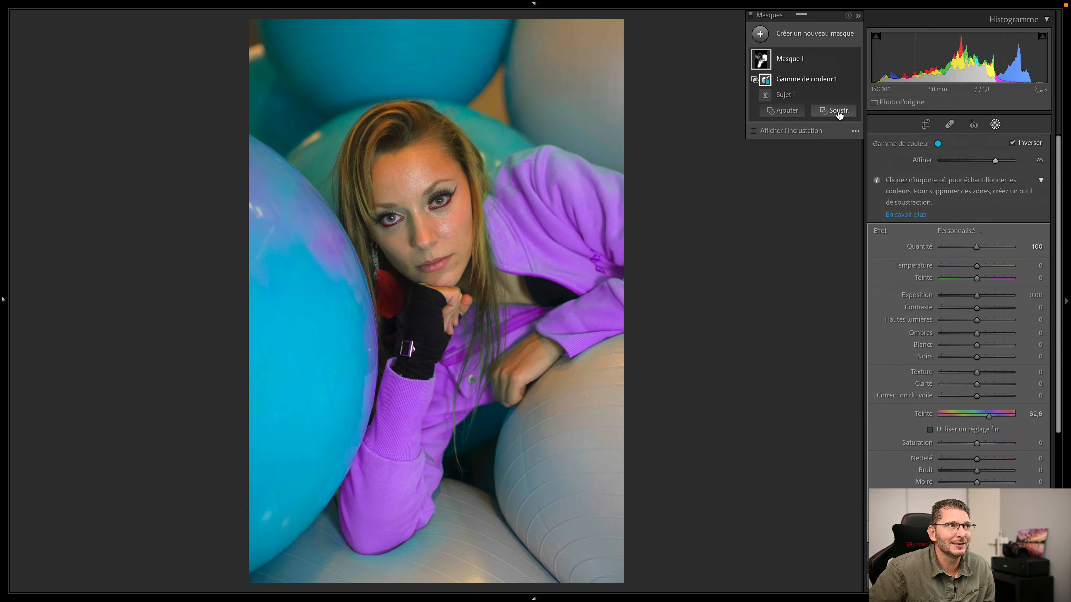
- Subtract a brush from Masque 1 and paint over the purple patches on the large balloon beside the model, reducing the brush size to 13
left_click(838, 112)
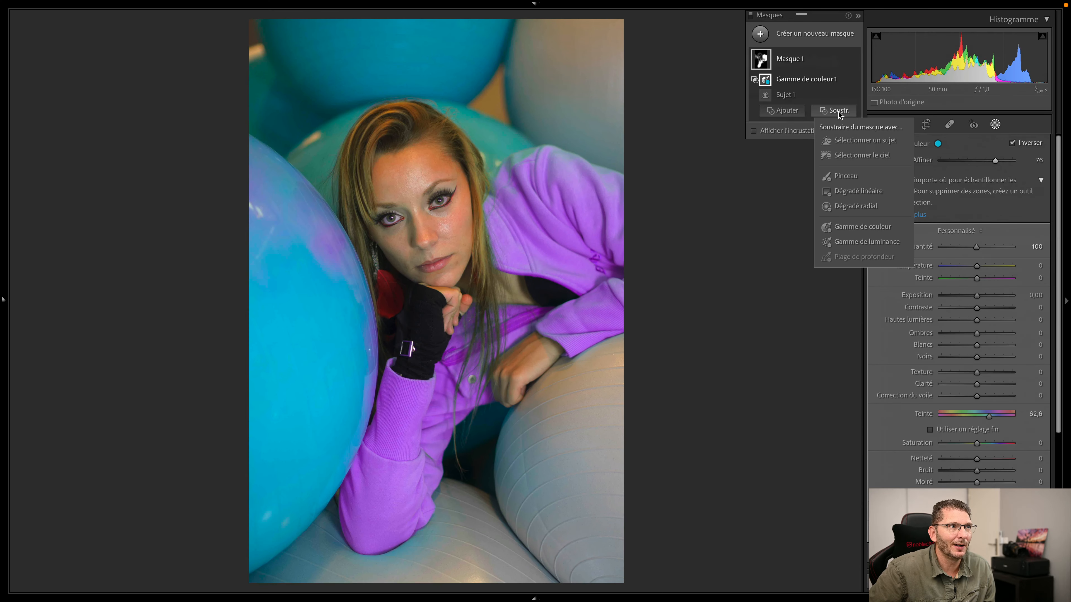
left_click(859, 176)
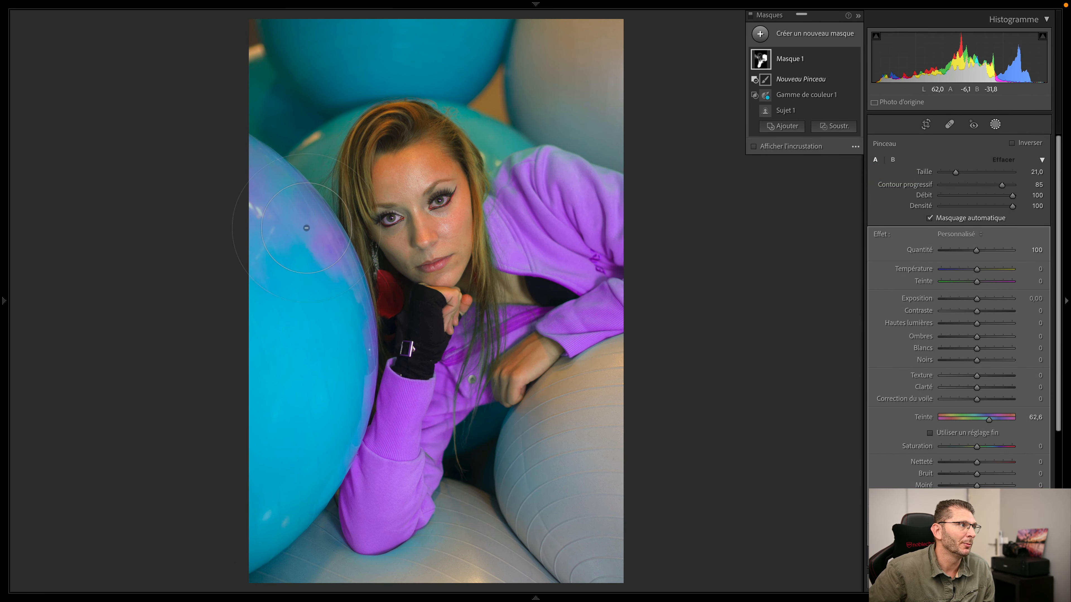
key("shift+w")
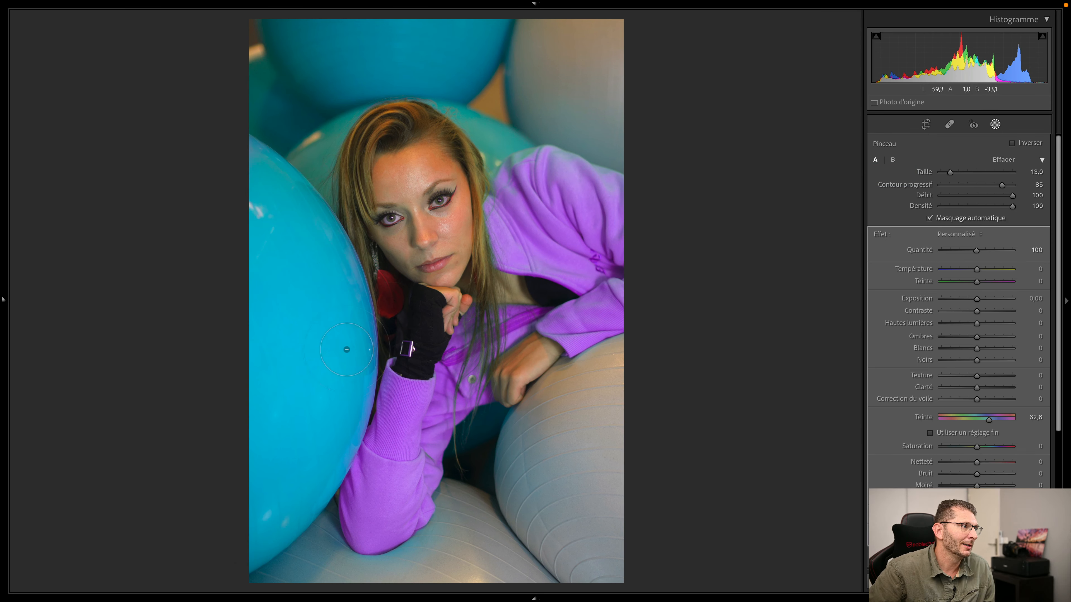
- Continue painting the subtracted brush along the edge of the large balloon beside the model's face and arm
left_click_drag(347, 350, 365, 277)
left_click_drag(376, 229, 376, 226)
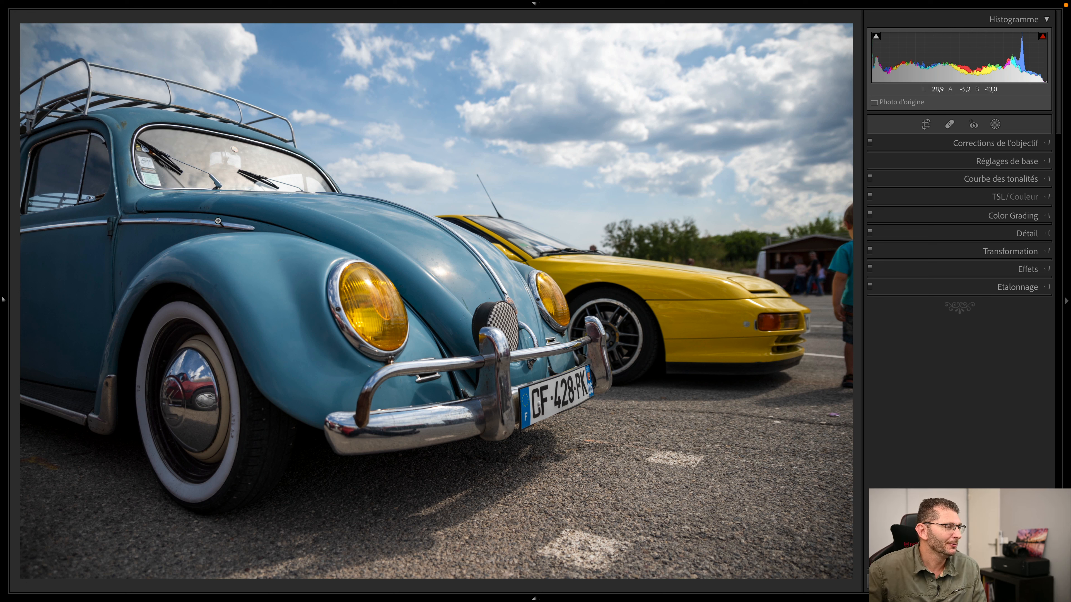
- Create a Gamme de couleur mask sampled from the blue Beetle's paint and set Affiner to 17 while viewing the overlay
left_click(995, 124)
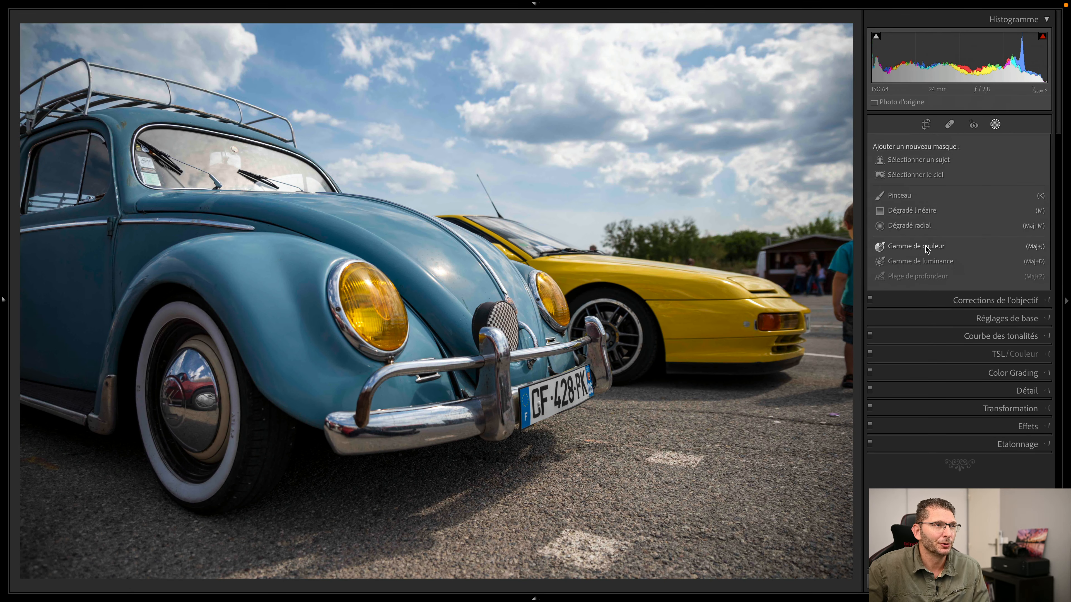
left_click(926, 249)
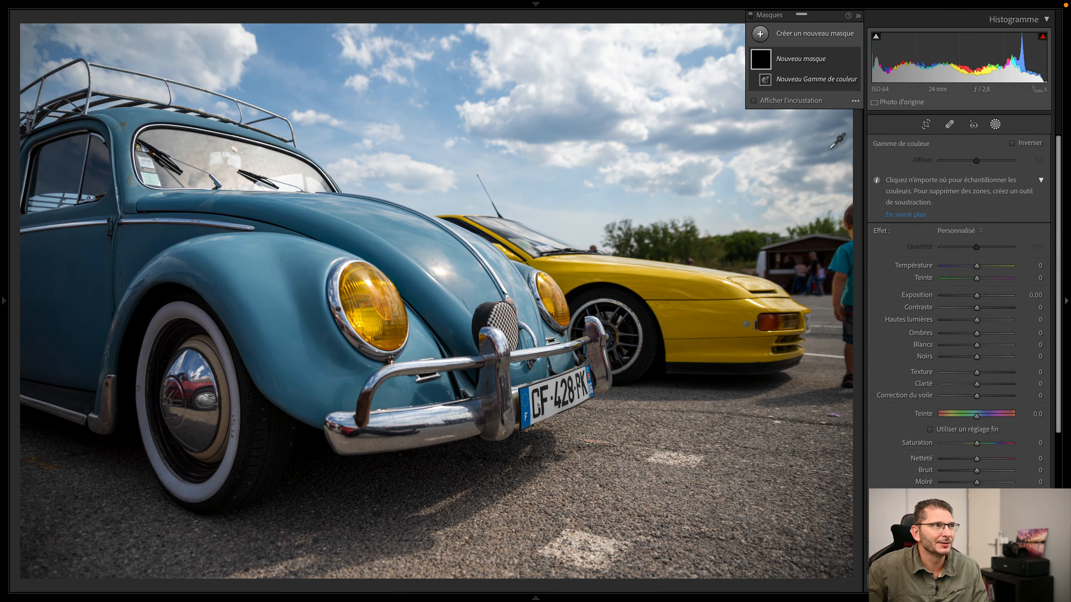
left_click(315, 320)
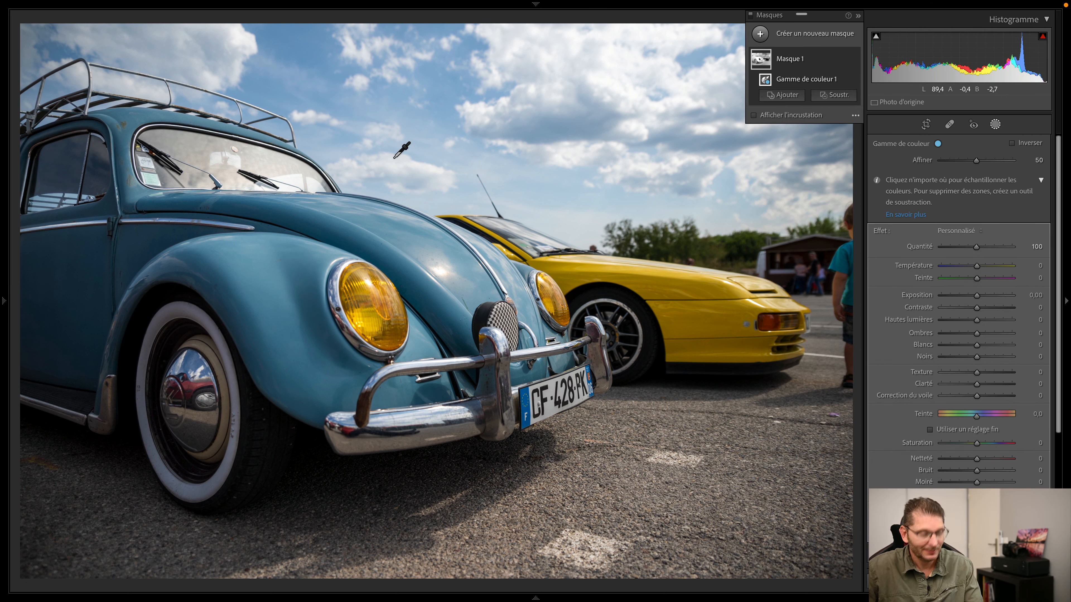
key("o")
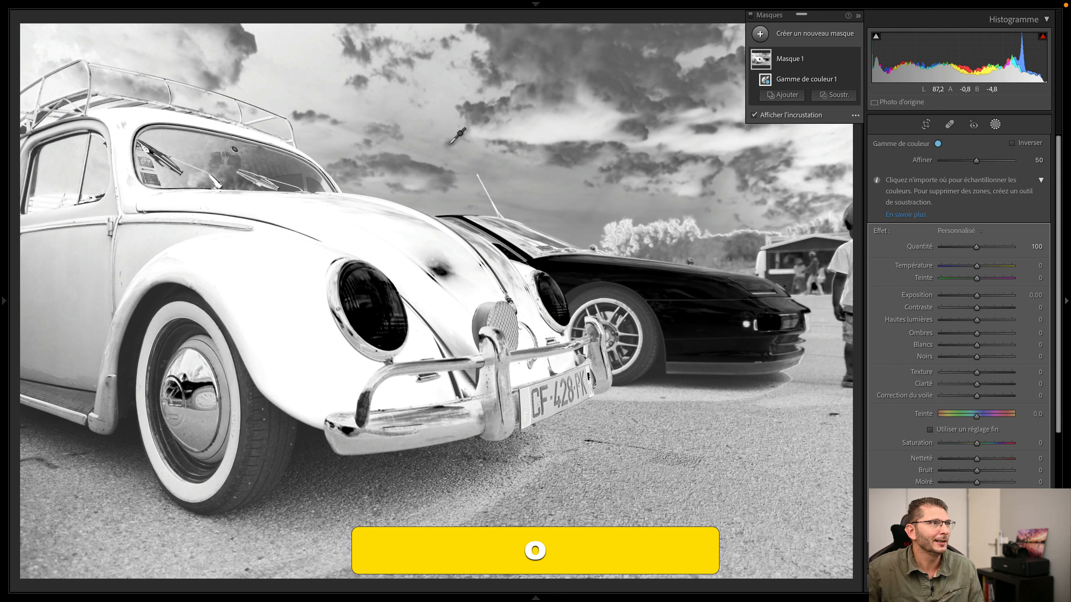
left_click_drag(976, 161, 952, 163)
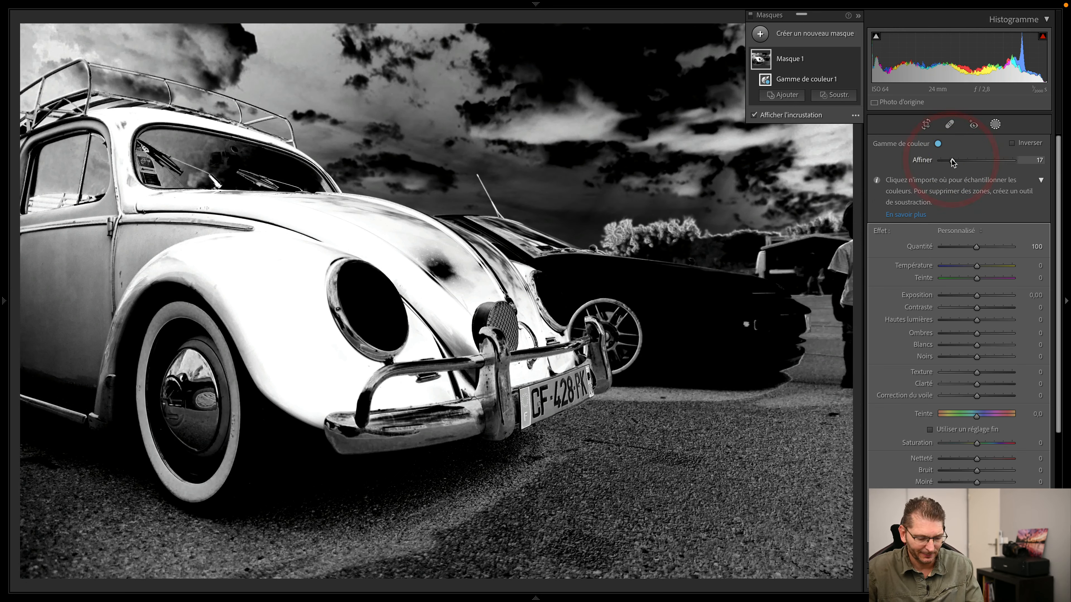
key("o")
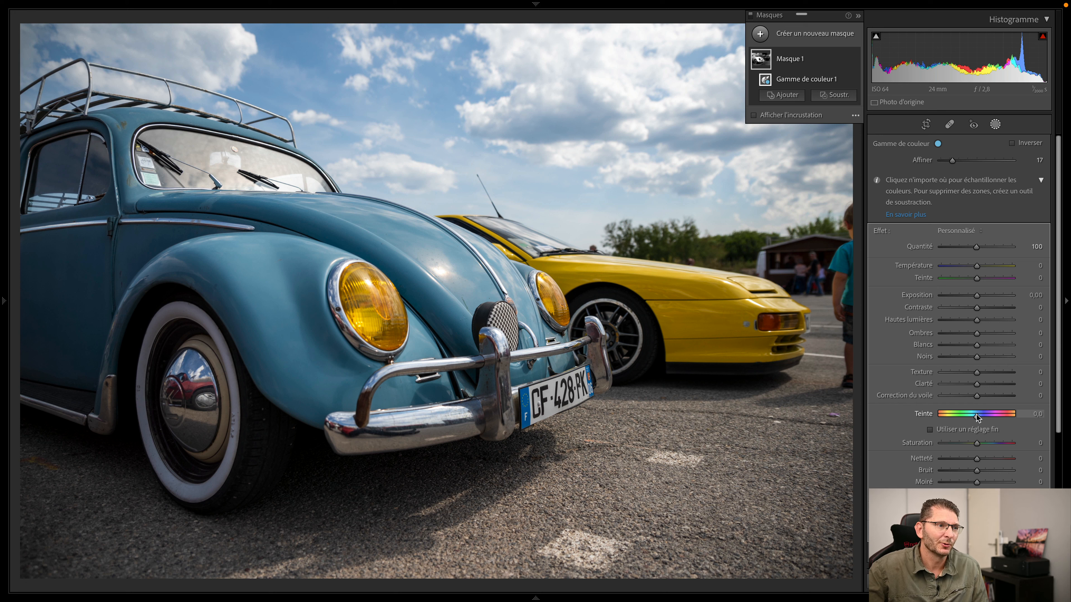
- Set the colour range mask's hue (Teinte) shift to 76.1 and subtract the sky from the mask
left_click_drag(978, 417, 992, 417)
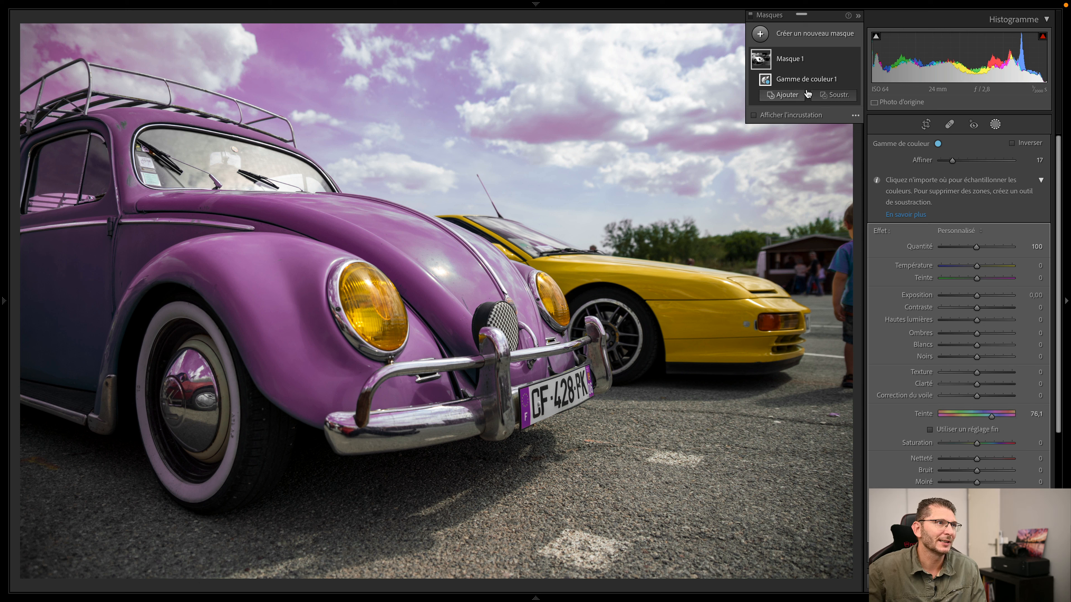
left_click(833, 95)
left_click(860, 139)
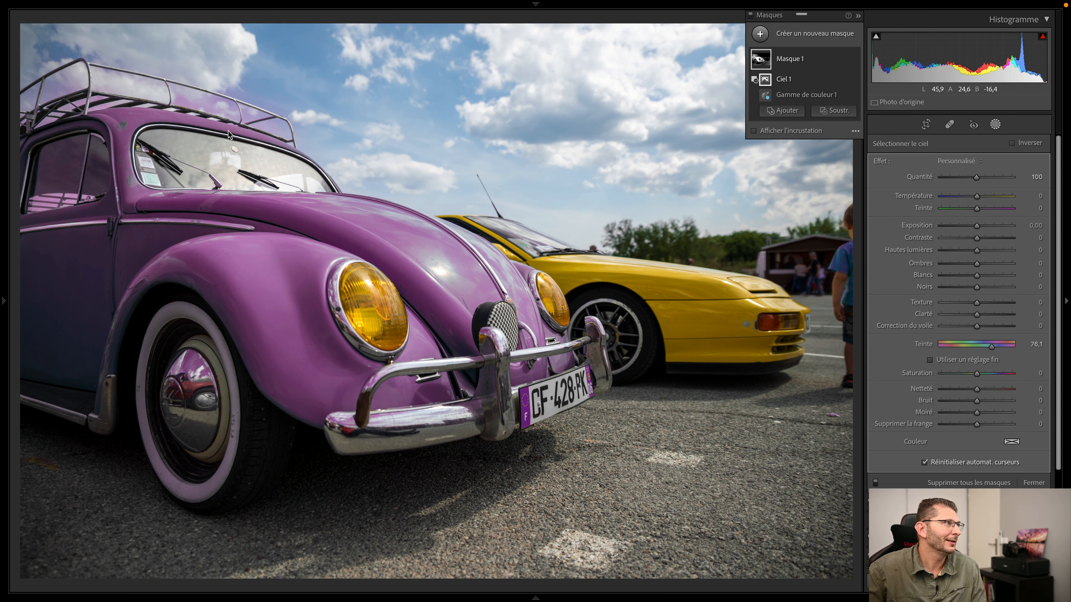
- Replace Masque 1 with a new mask selecting the subject, and show its overlay and components
left_click(788, 60)
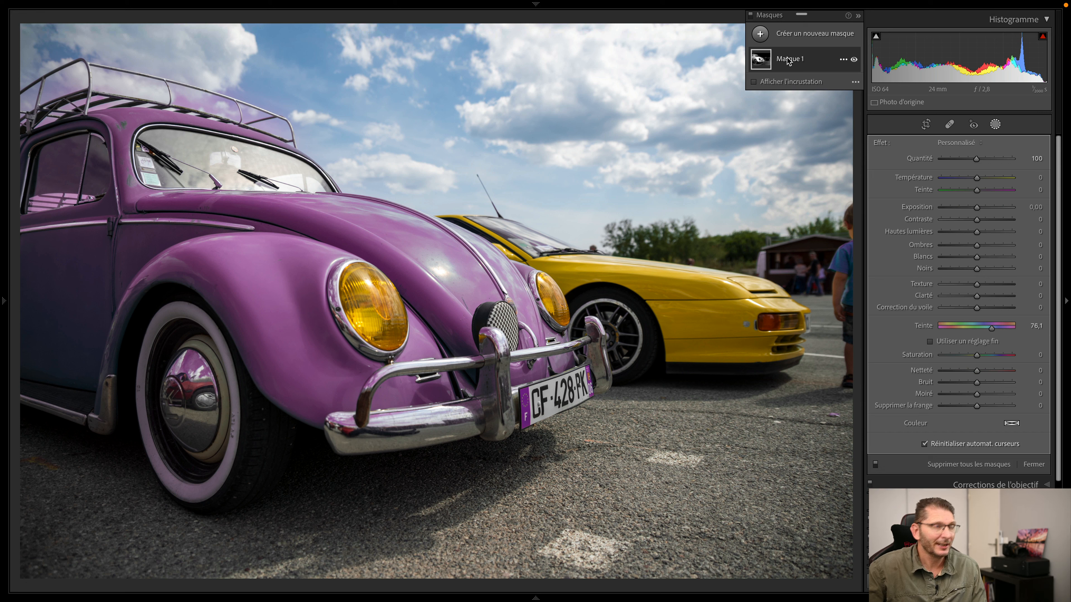
key("Delete")
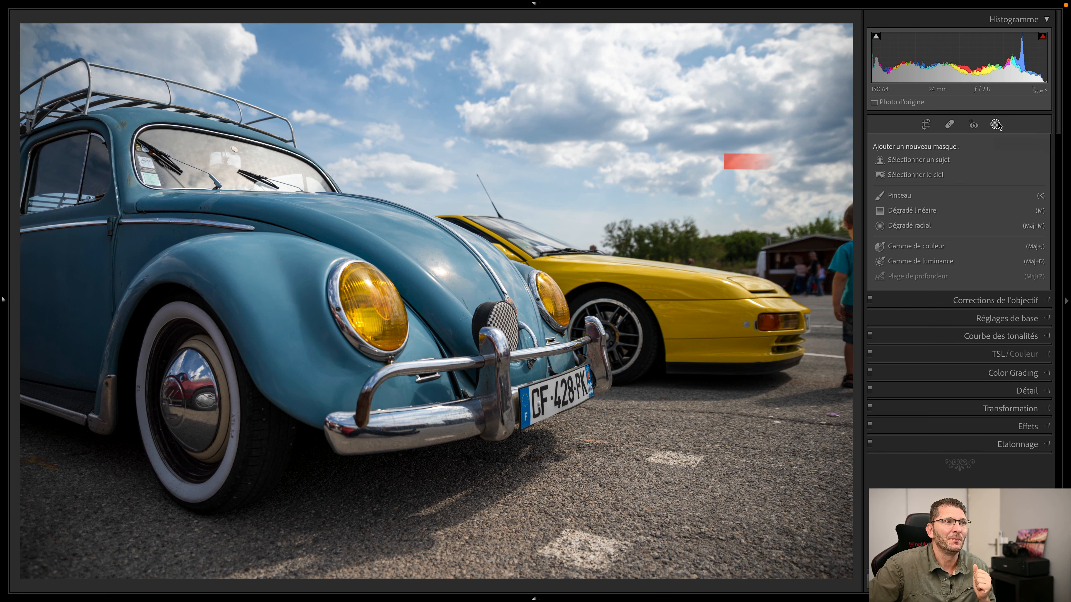
left_click(931, 159)
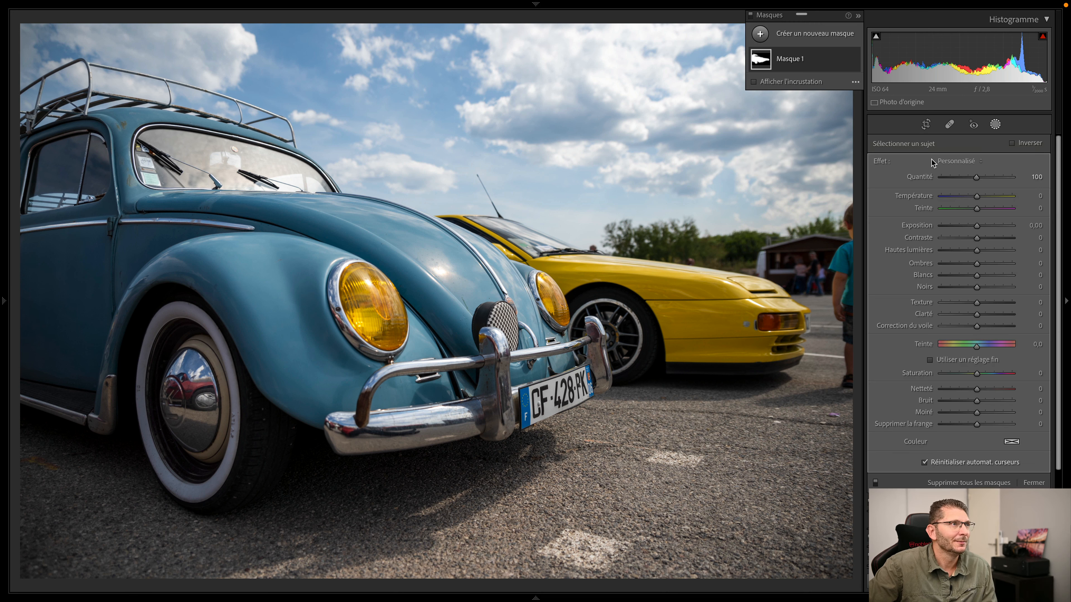
key("o")
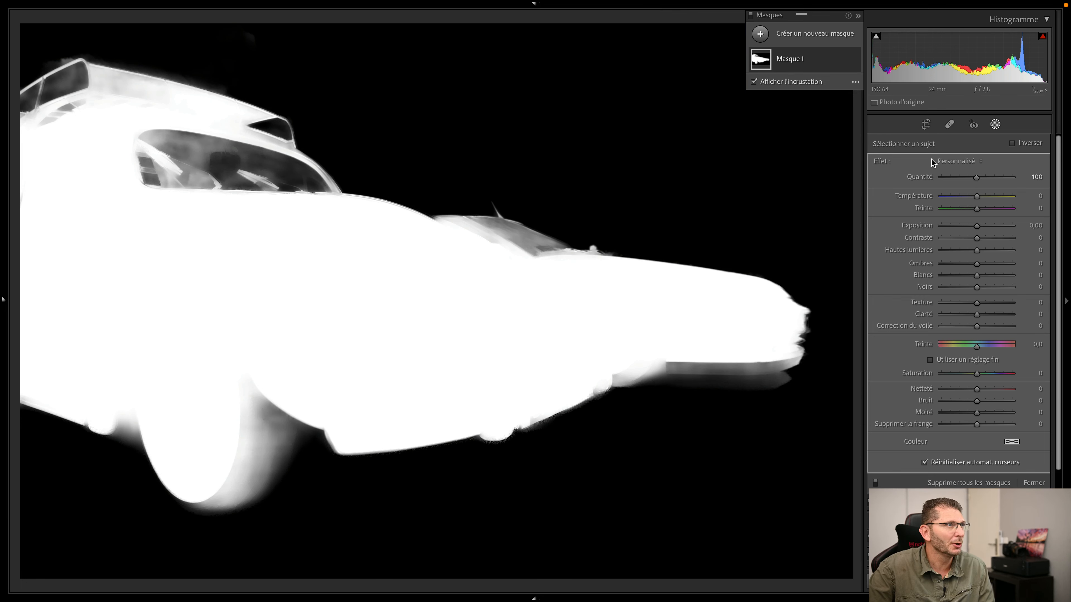
key("o")
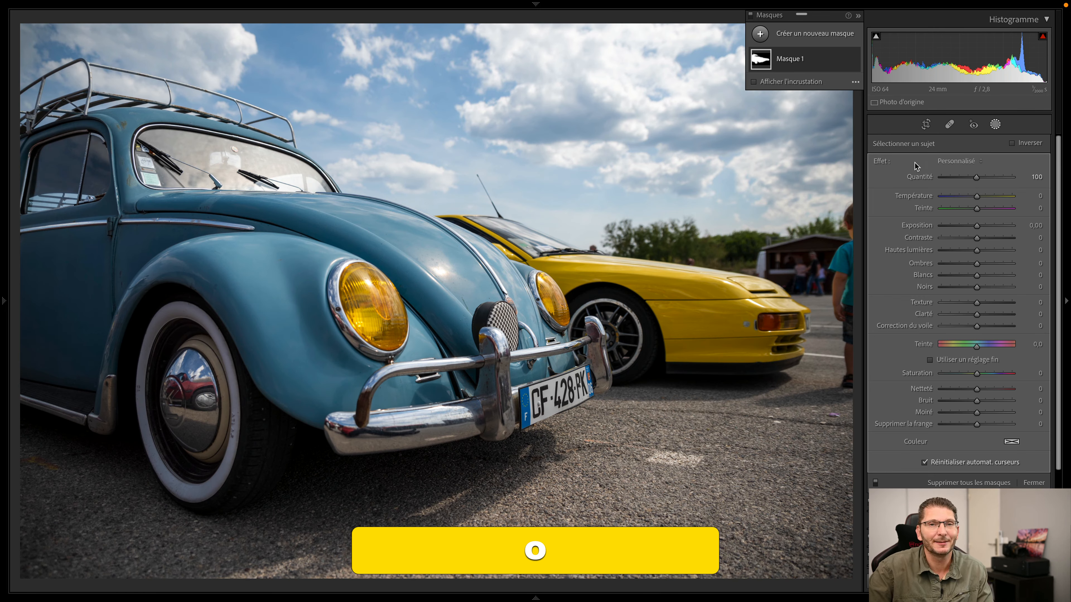
key("o")
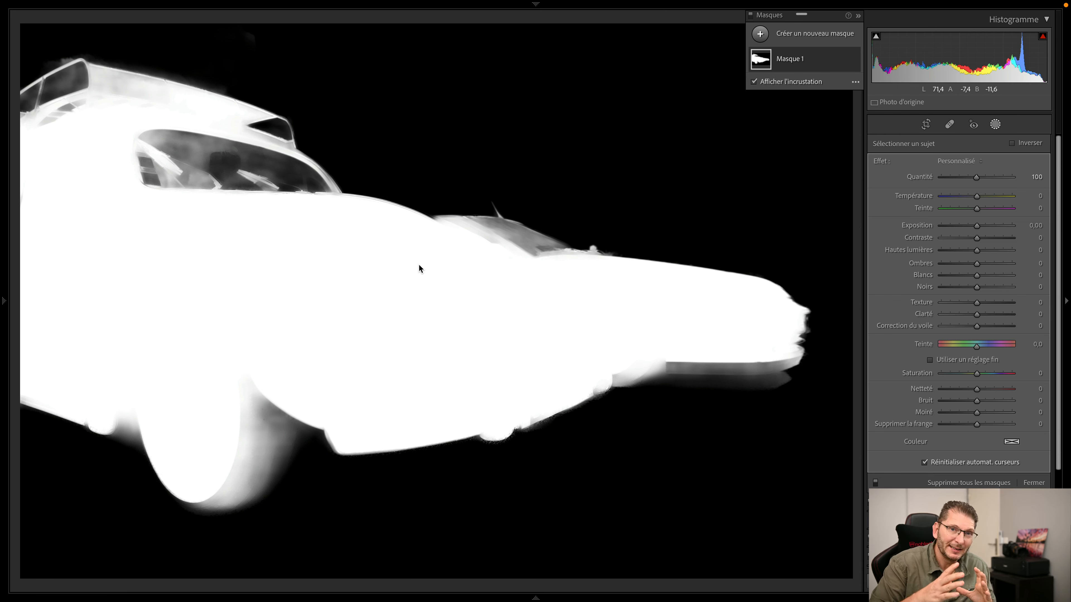
left_click(818, 63)
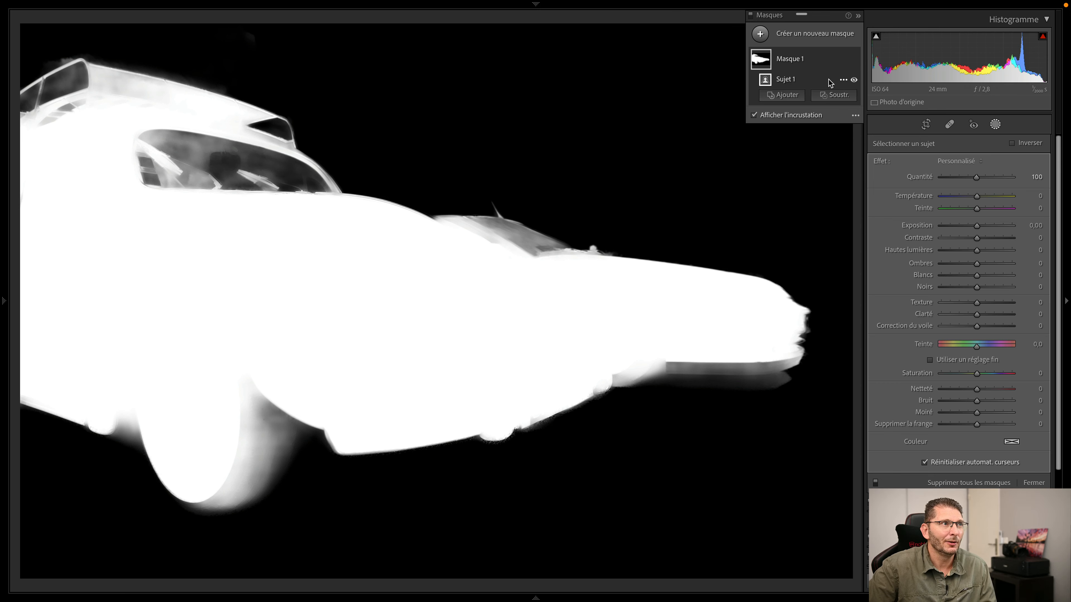
left_click(843, 59)
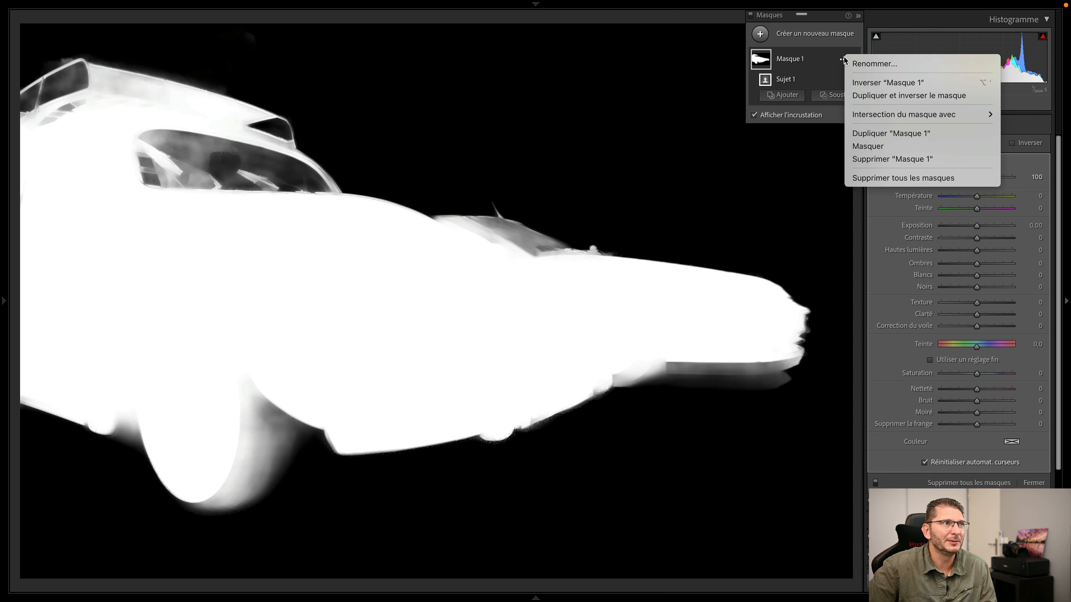
mouse_move(922, 114)
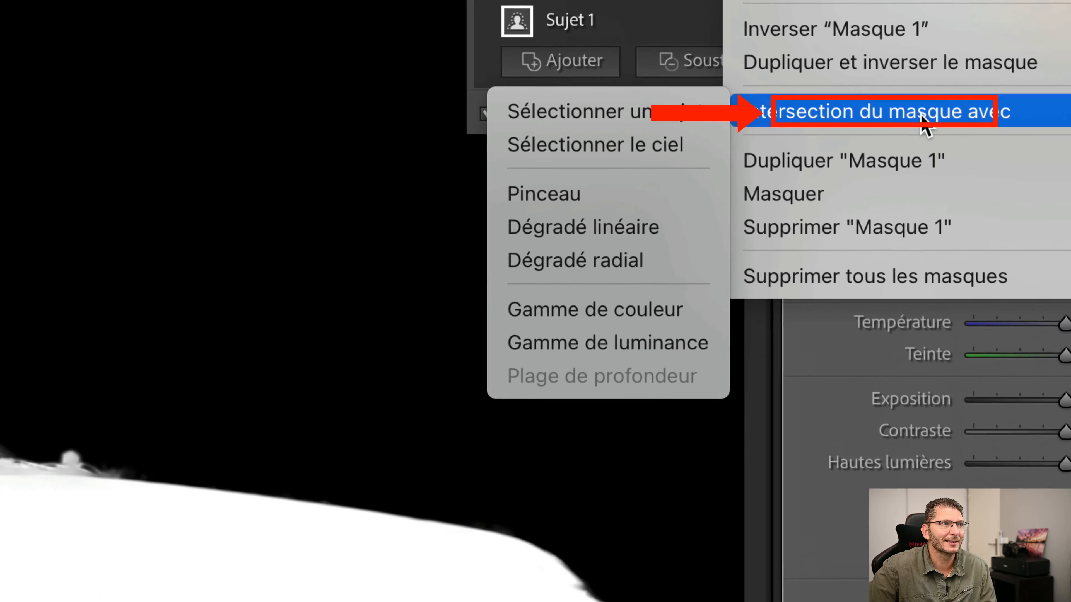
left_click(760, 55)
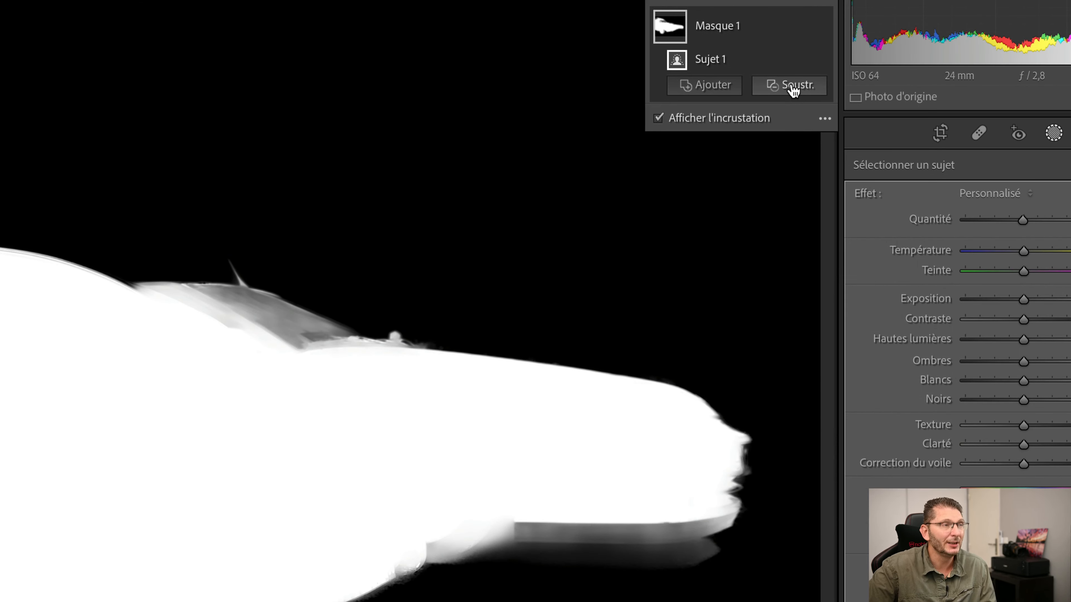
- Intersect the subject mask with a Gamme de couleur sampled across the Beetle's blue front fender, with the overlay hidden
key("alt")
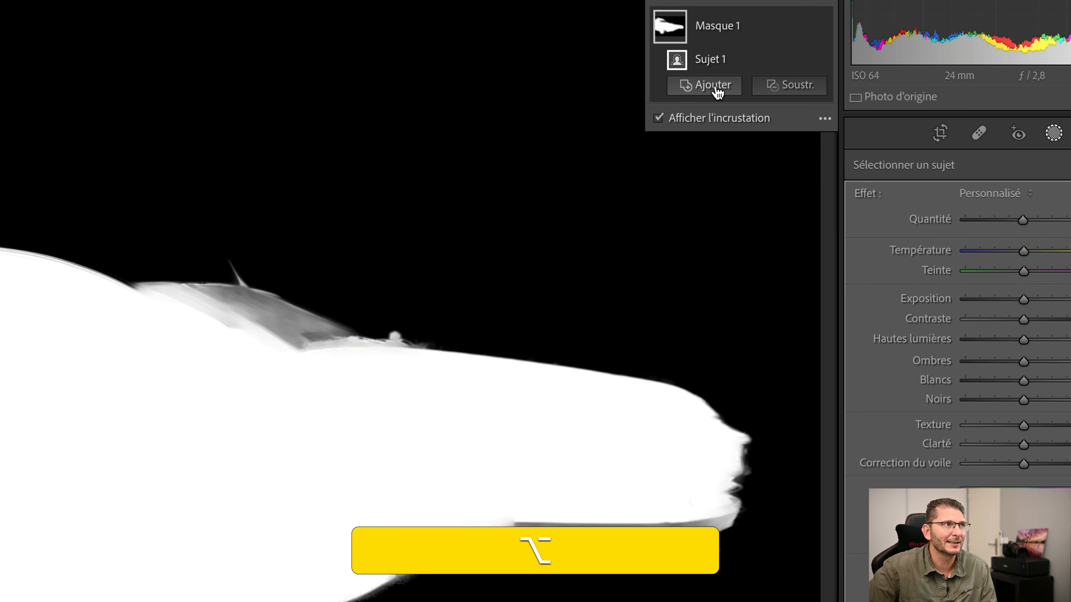
key("alt")
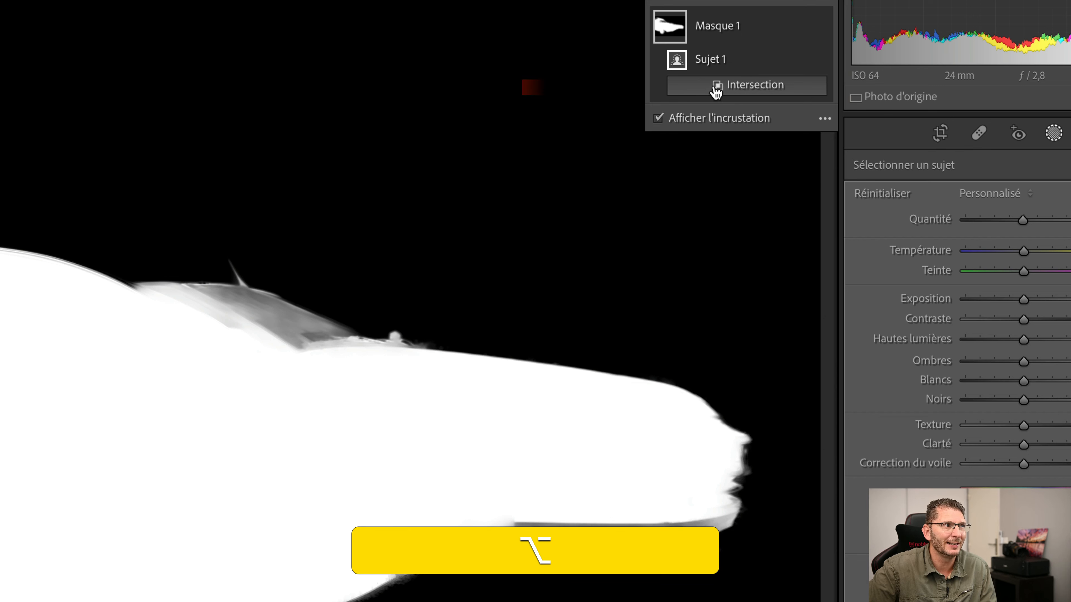
left_click(753, 90, "alt")
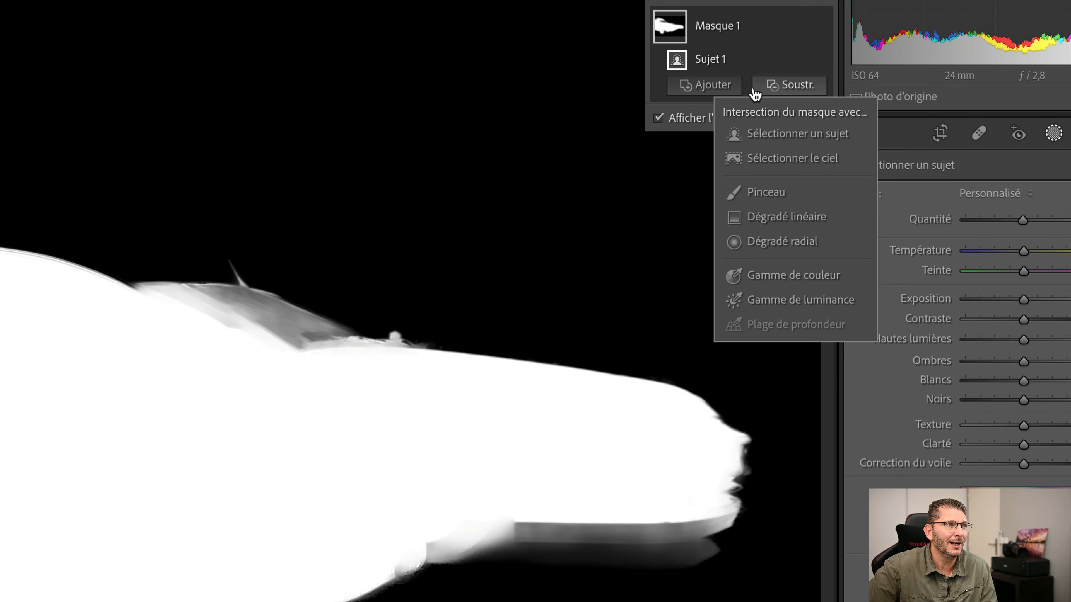
left_click(797, 276)
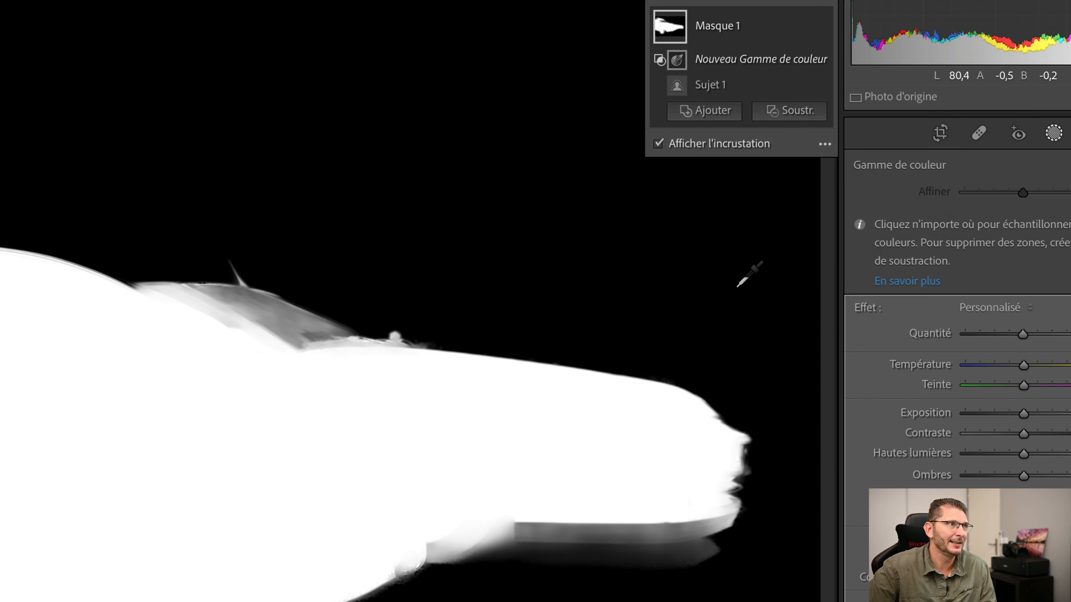
key("o")
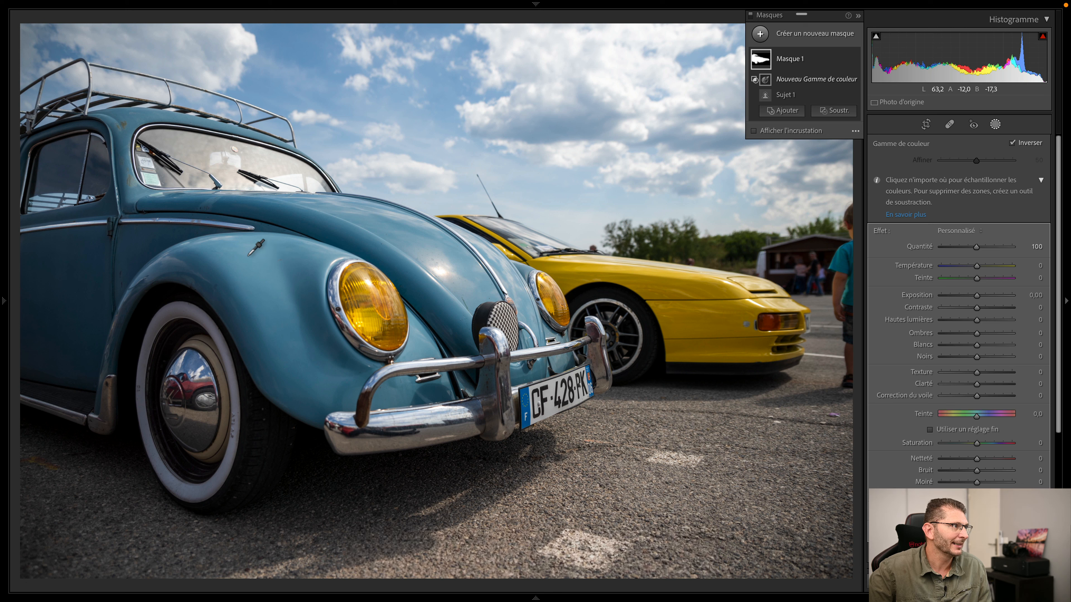
left_click_drag(240, 249, 276, 319)
- Set the colour range's Affiner to 40 with the overlay shown, hide the overlay and set the hue (Teinte) shift to -72.4
key("o")
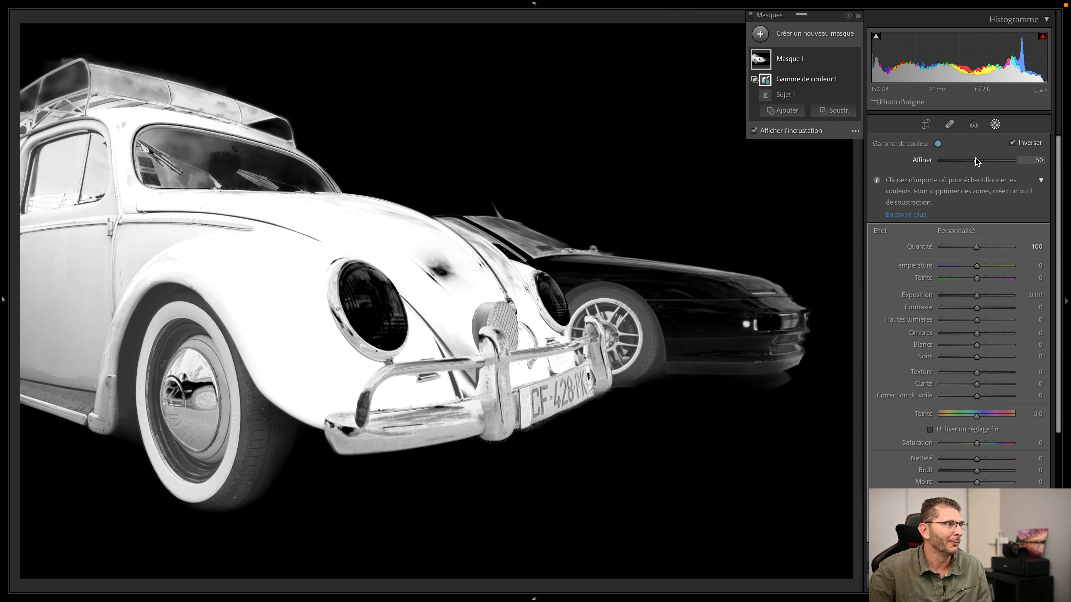
left_click_drag(975, 161, 969, 161)
key("o")
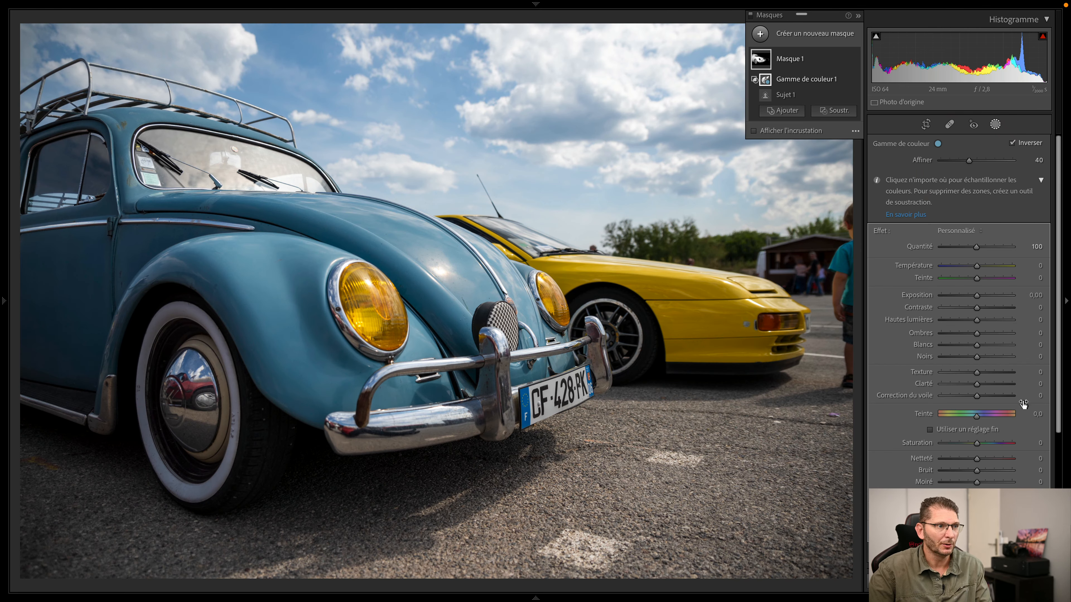
left_click_drag(976, 417, 963, 417)
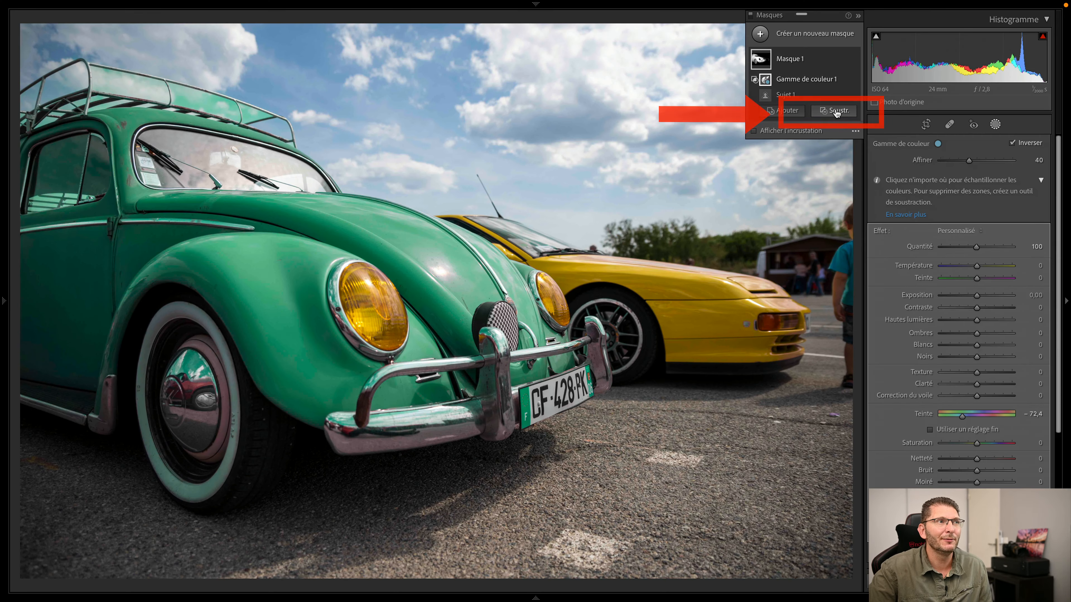
- Subtract the sky from Masque 1 and toggle the sky component off and on to compare
left_click(836, 112)
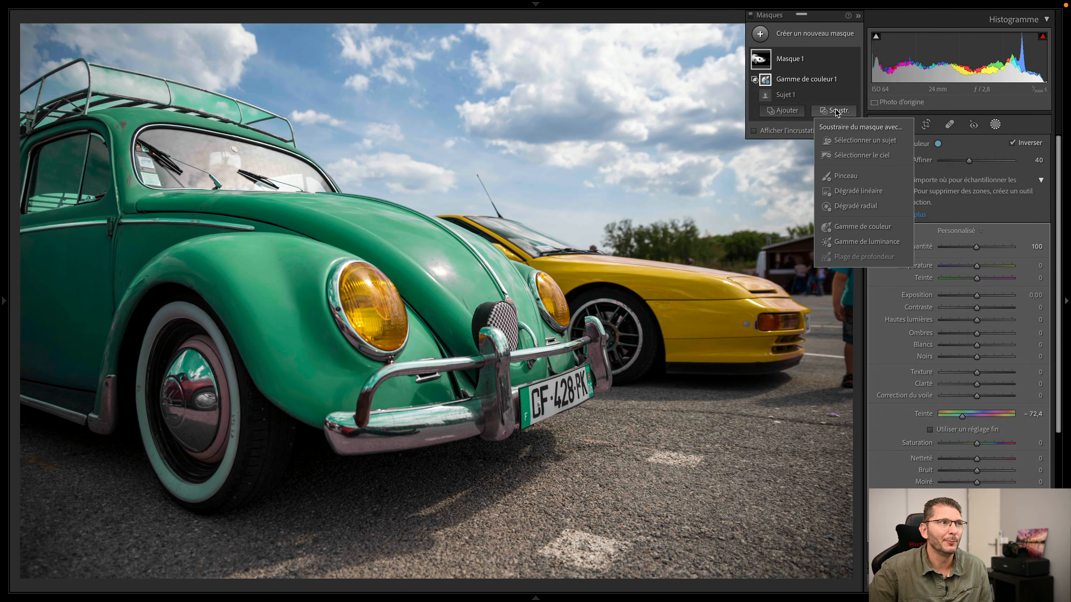
left_click(857, 156)
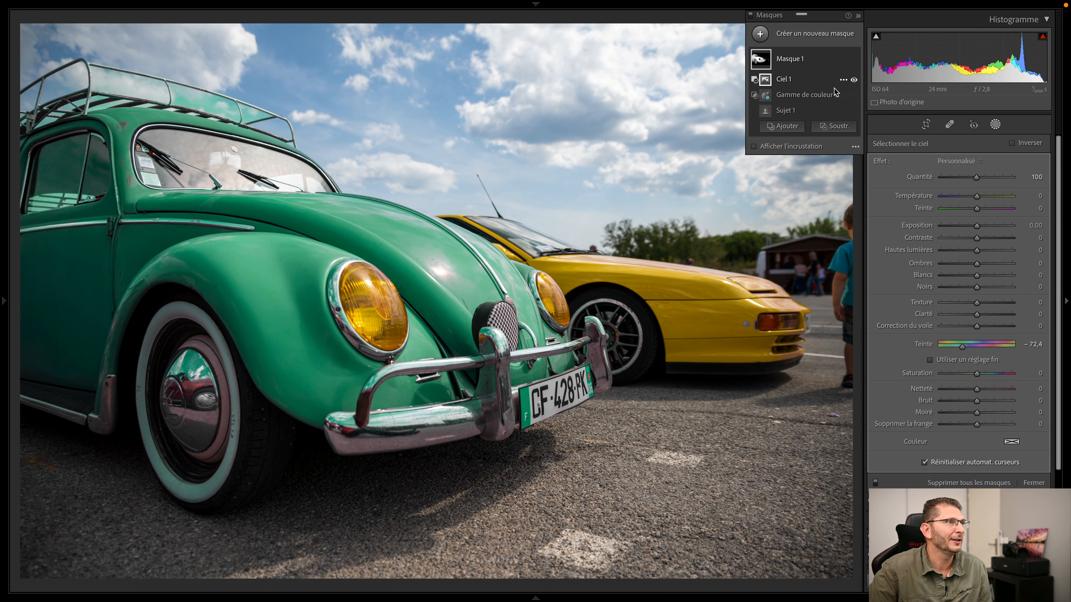
left_click(853, 80)
left_click(853, 80)
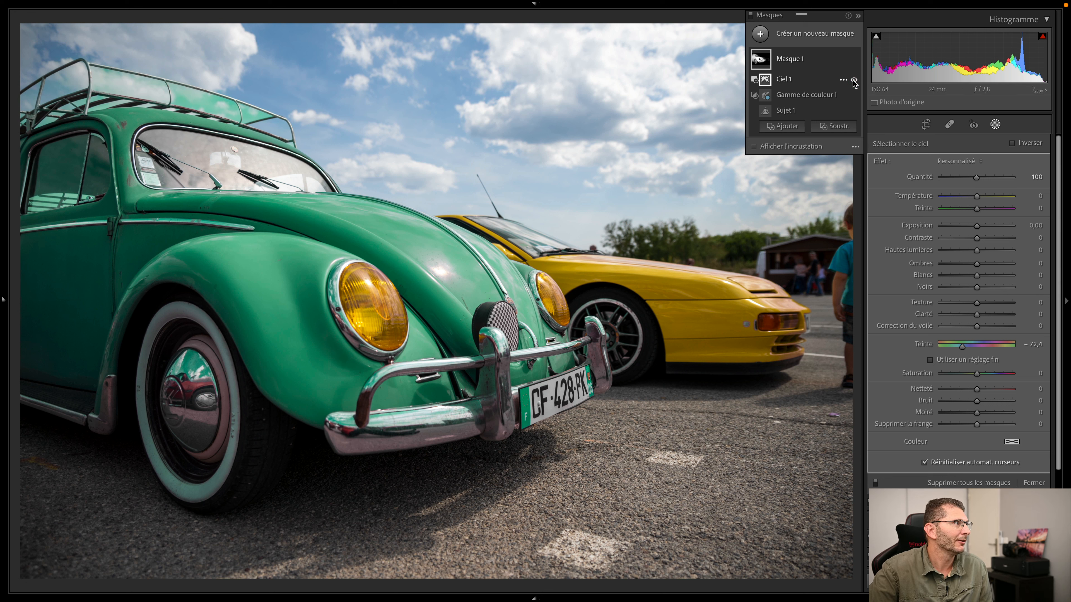
- Subtract a Pinceau from Masque 1 and paint over the Beetle's roof rack with a brush size of 3
key("b")
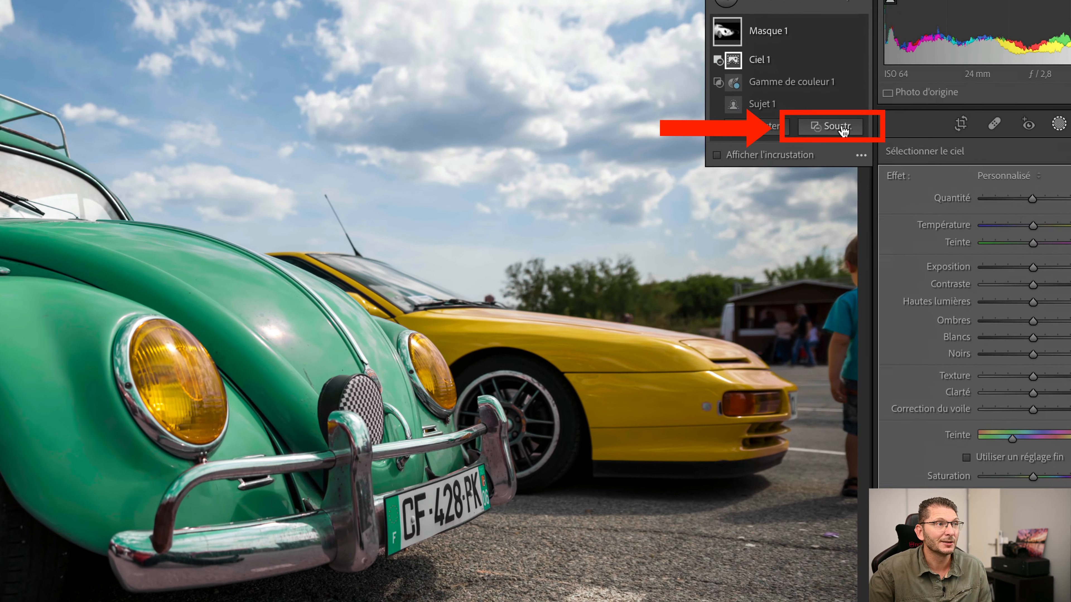
left_click(842, 129)
left_click(854, 189)
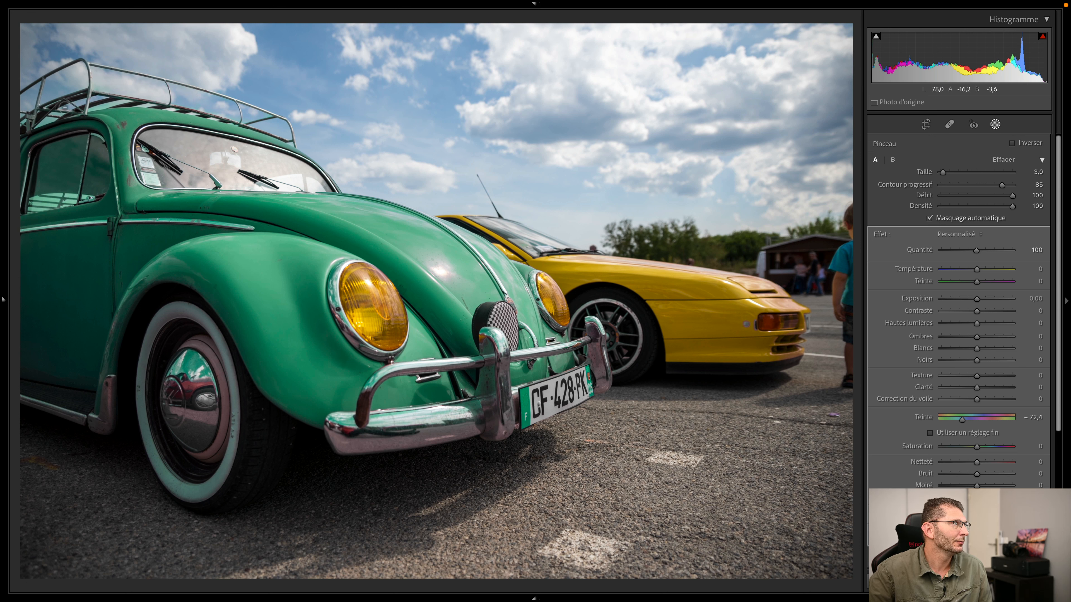
left_click_drag(98, 90, 121, 105)
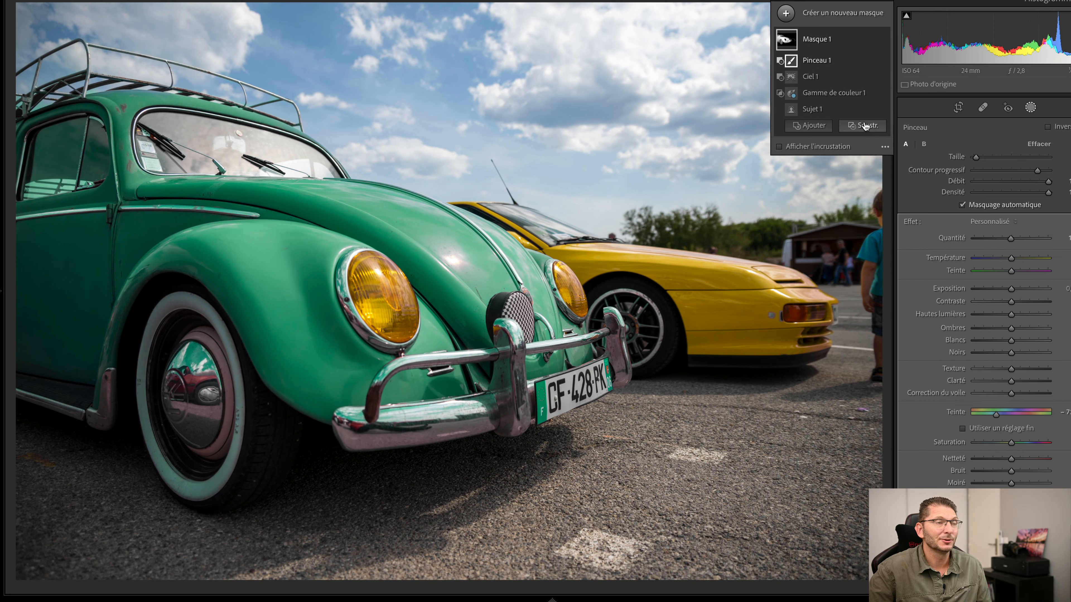
- Subtract a Dégradé radial from Masque 1 positioned over the Beetle's front wheel, and toggle the component off and on to compare
left_click(866, 126)
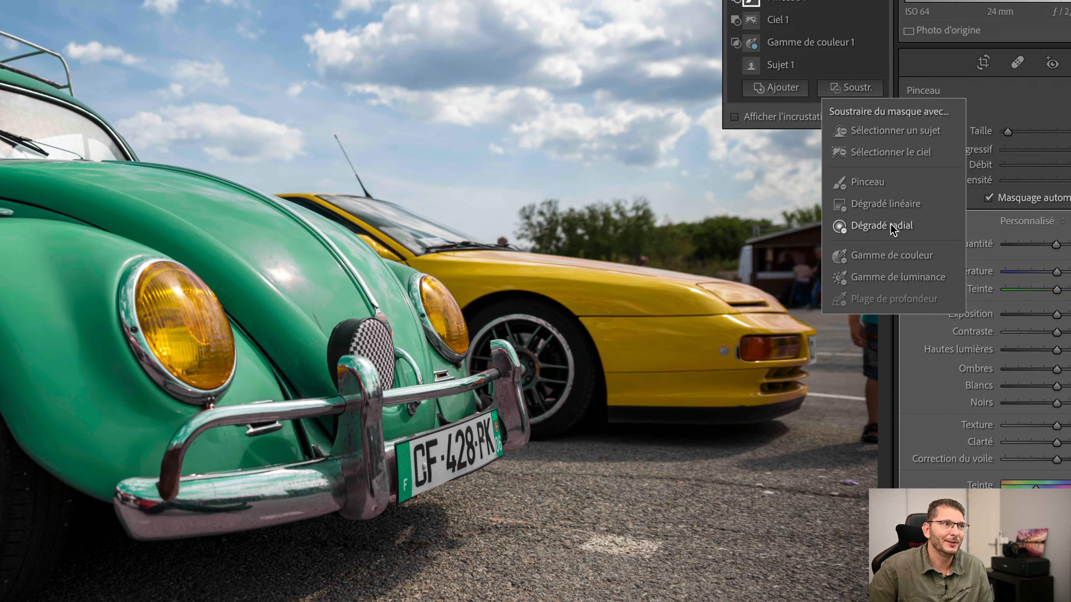
left_click(889, 225)
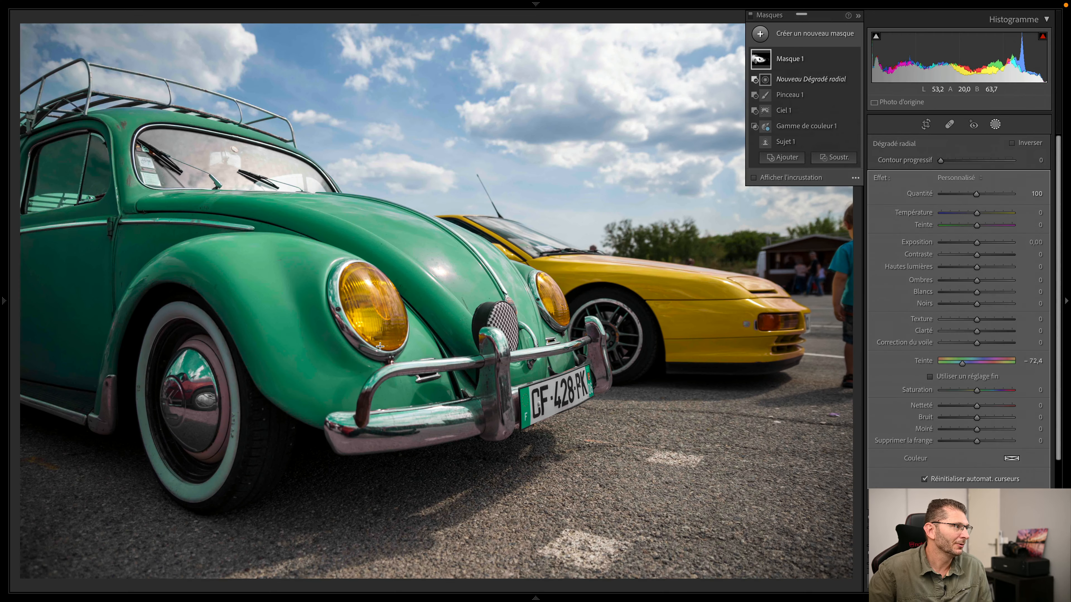
left_click_drag(179, 366, 239, 461)
key("h")
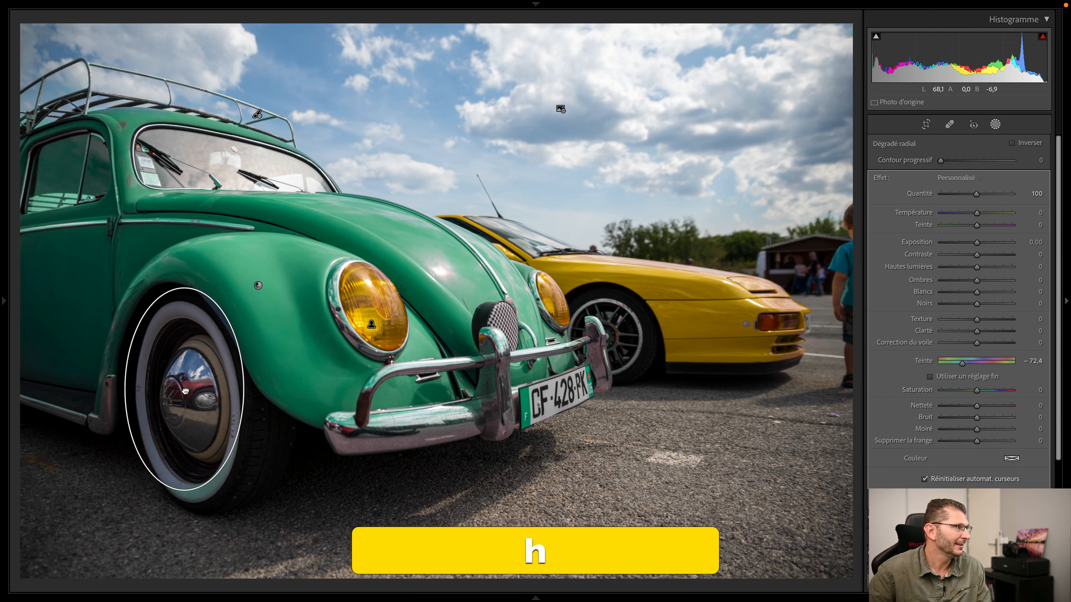
left_click_drag(185, 391, 181, 401)
left_click(852, 79)
left_click(852, 79)
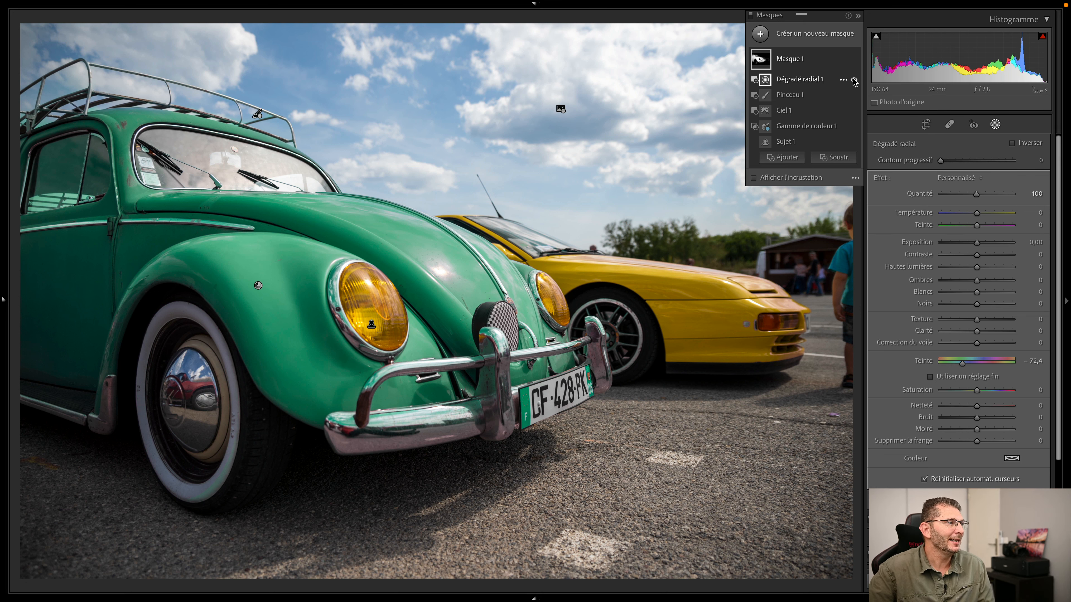
mouse_move(763, 92)
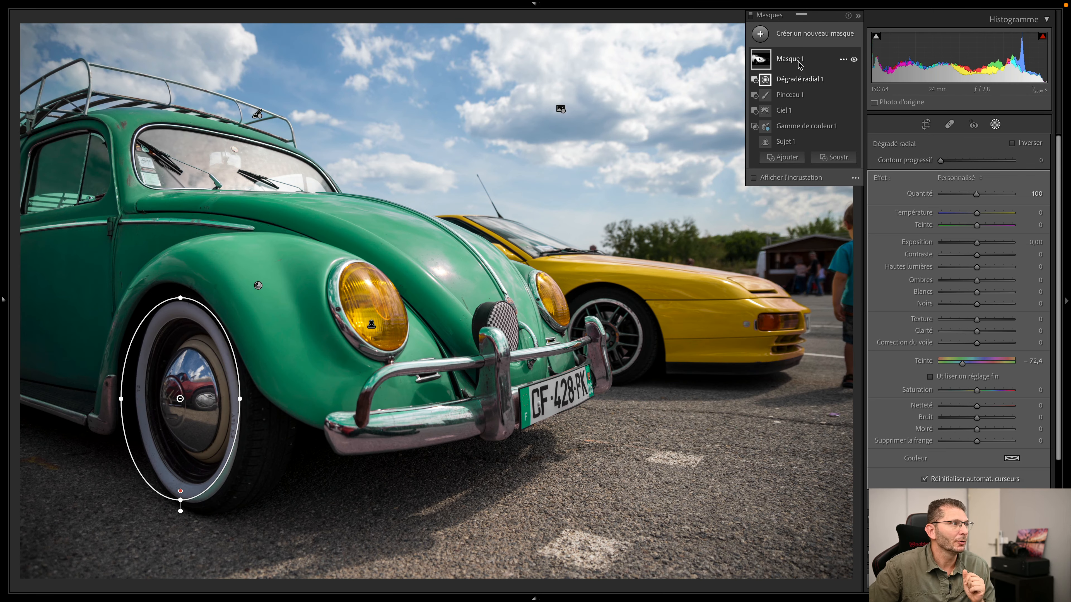
- Delete the whole Masque 1 with all its components
left_click(799, 62)
key("BackSpace")
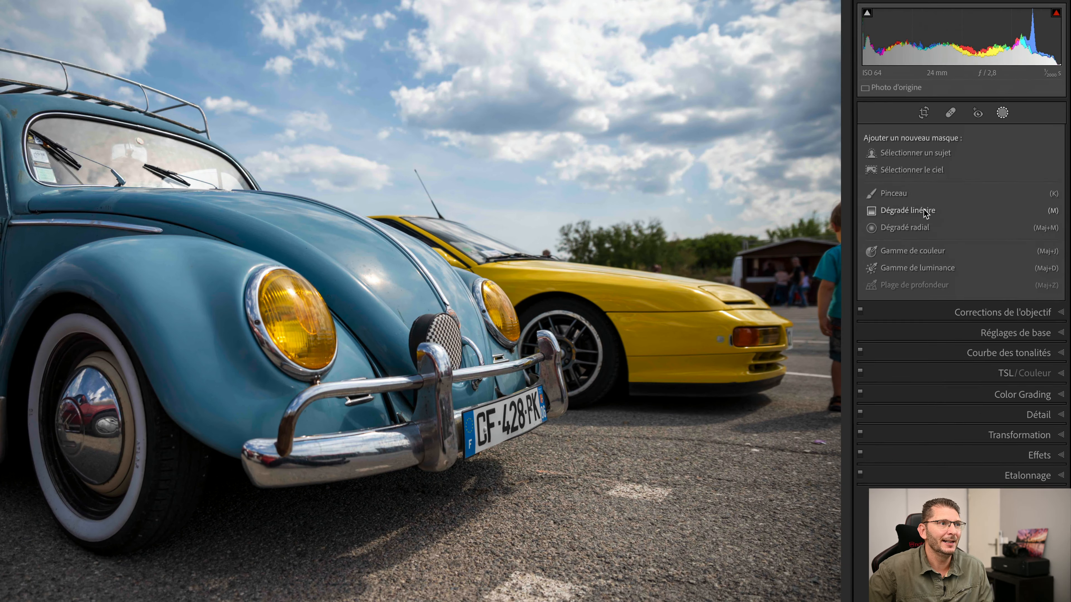
- Try a Dégradé linéaire with Ombres at 65 over the Beetle's lower part, reset the value and delete the mask
left_click(931, 210)
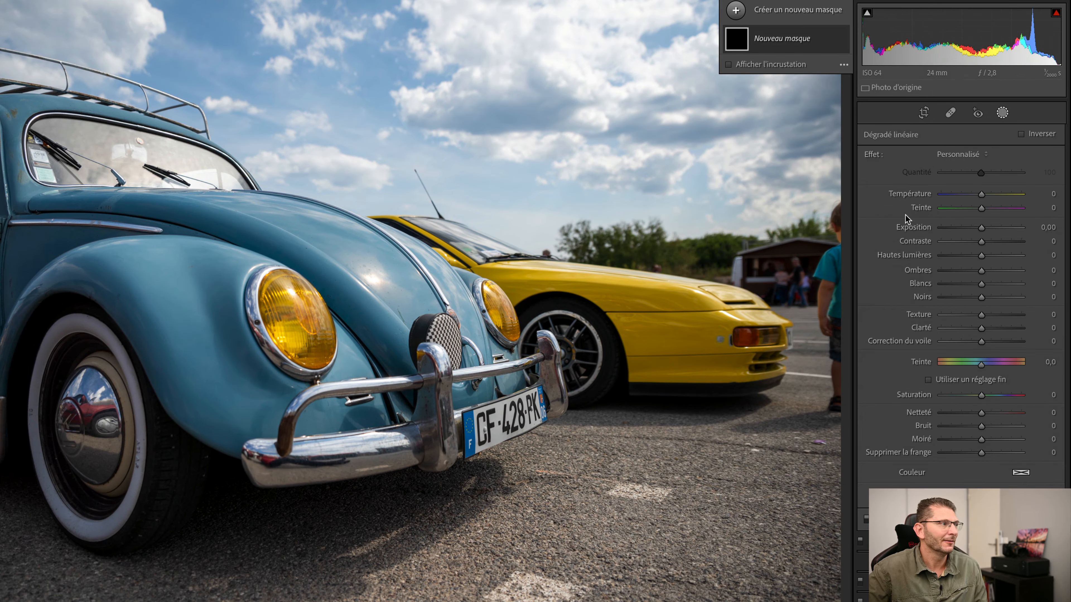
left_click_drag(147, 475, 221, 236)
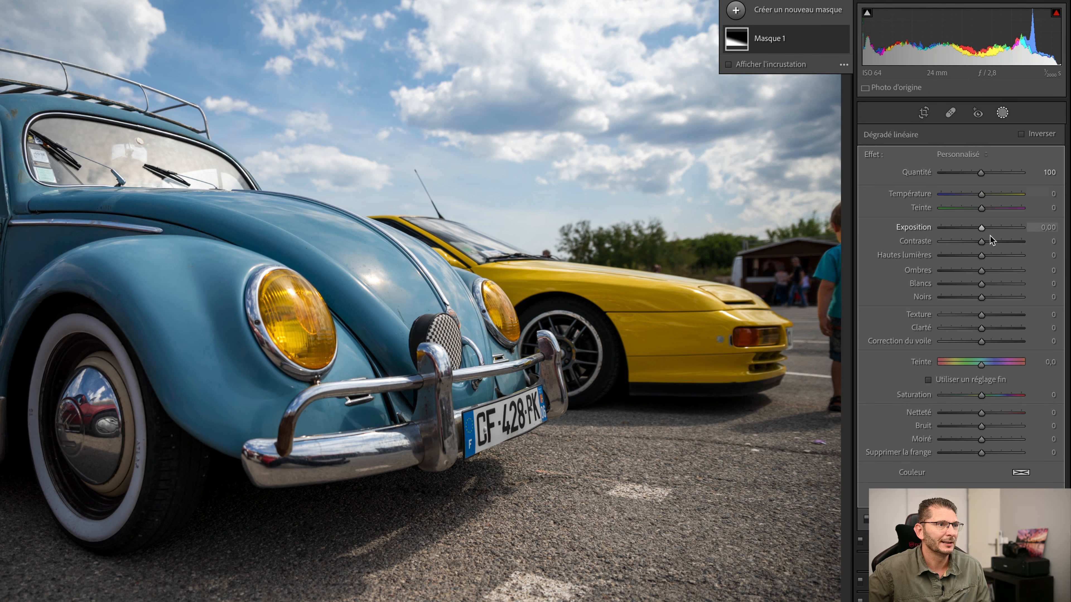
left_click_drag(981, 270, 1003, 270)
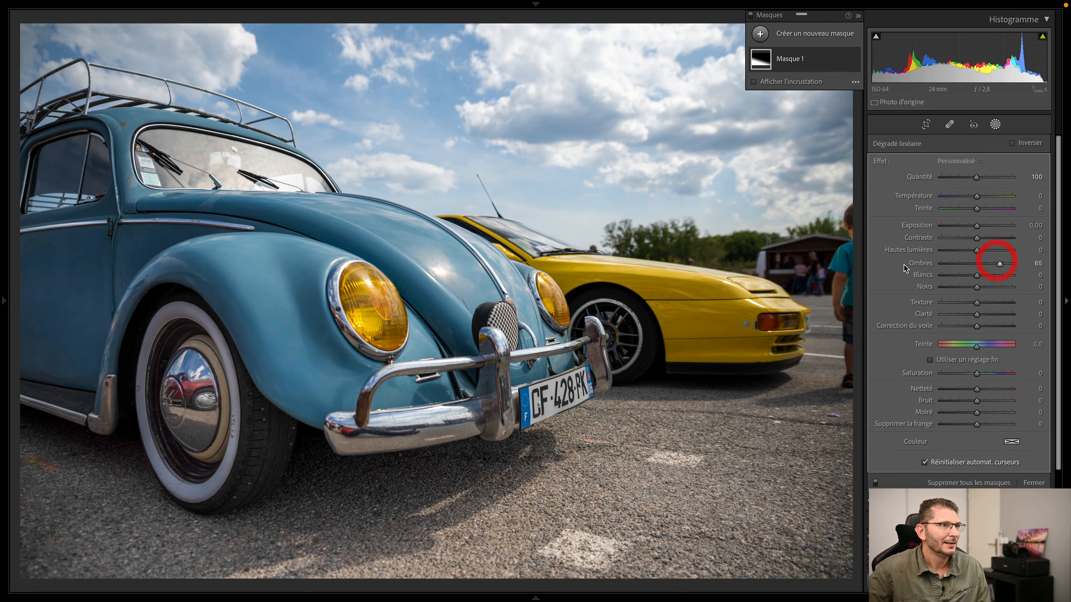
double_click(929, 263)
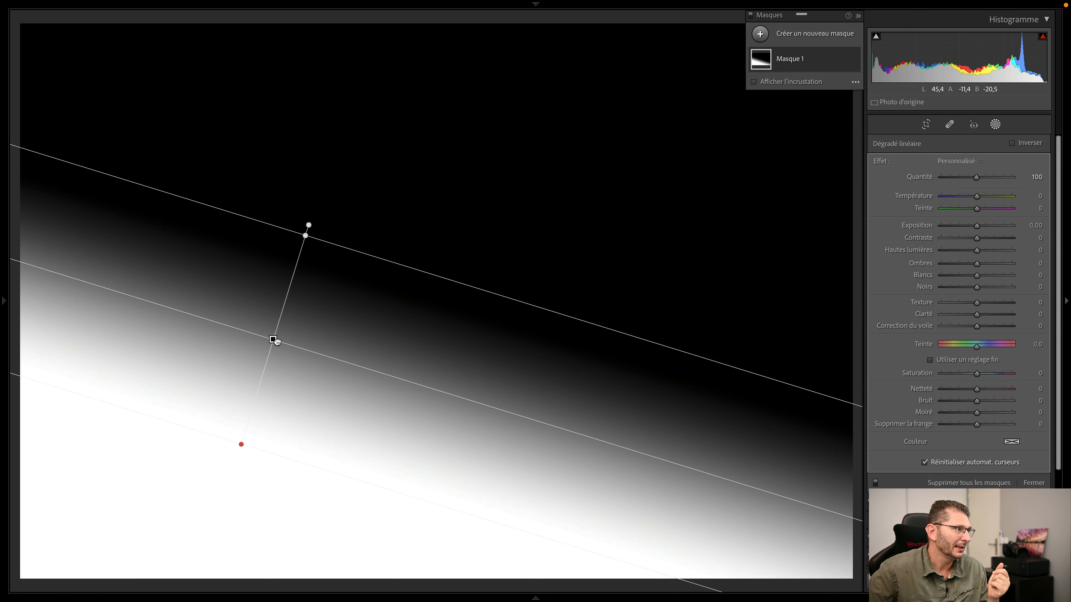
left_click(274, 338)
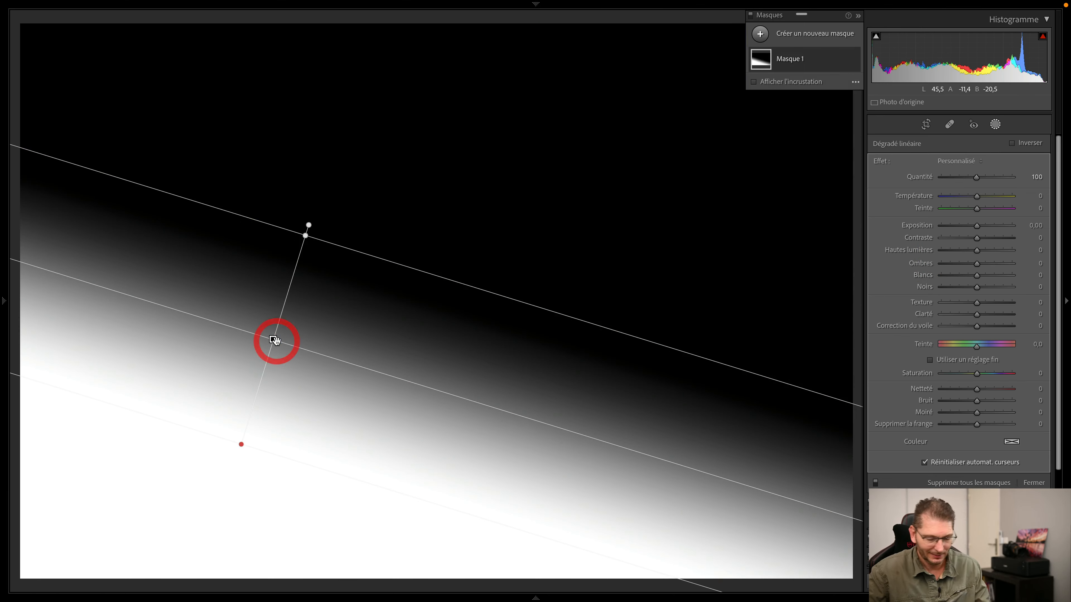
key("BackSpace")
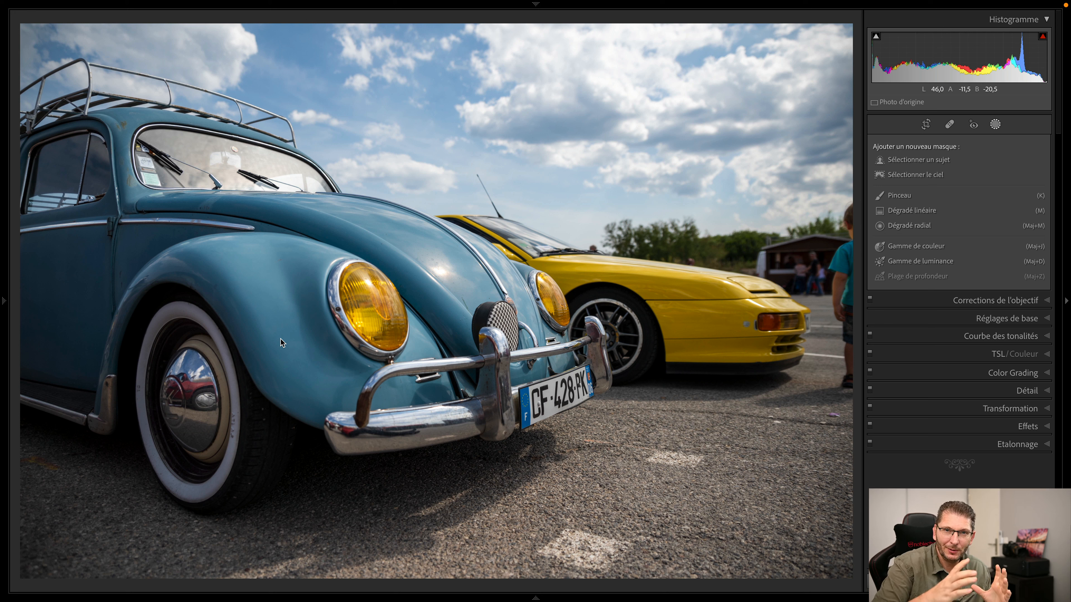
- Create a subject mask of the cars and briefly show its overlay to check the coverage
left_click(927, 159)
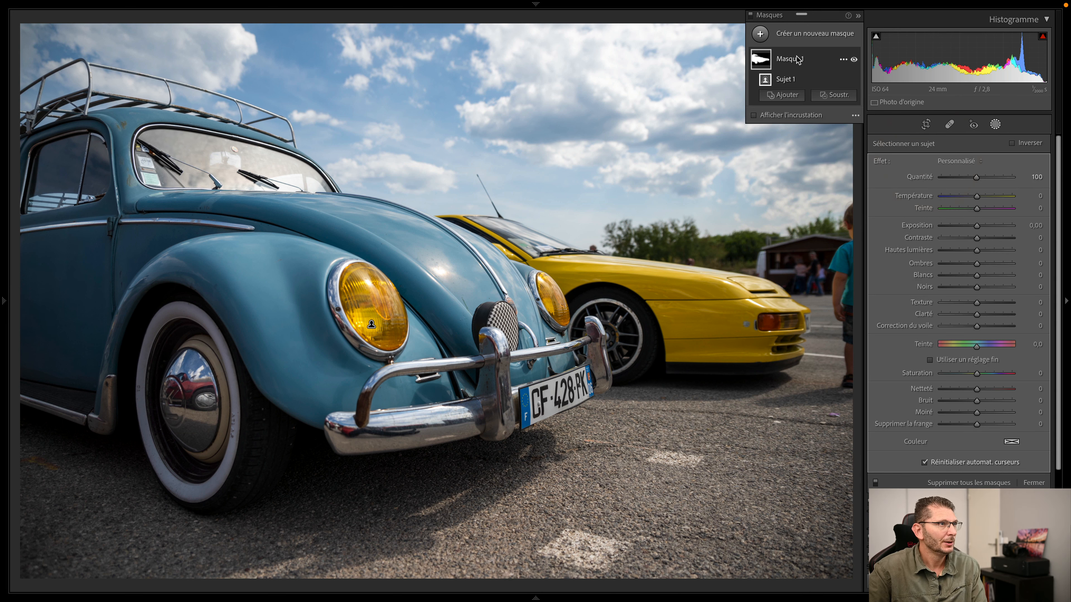
key("o")
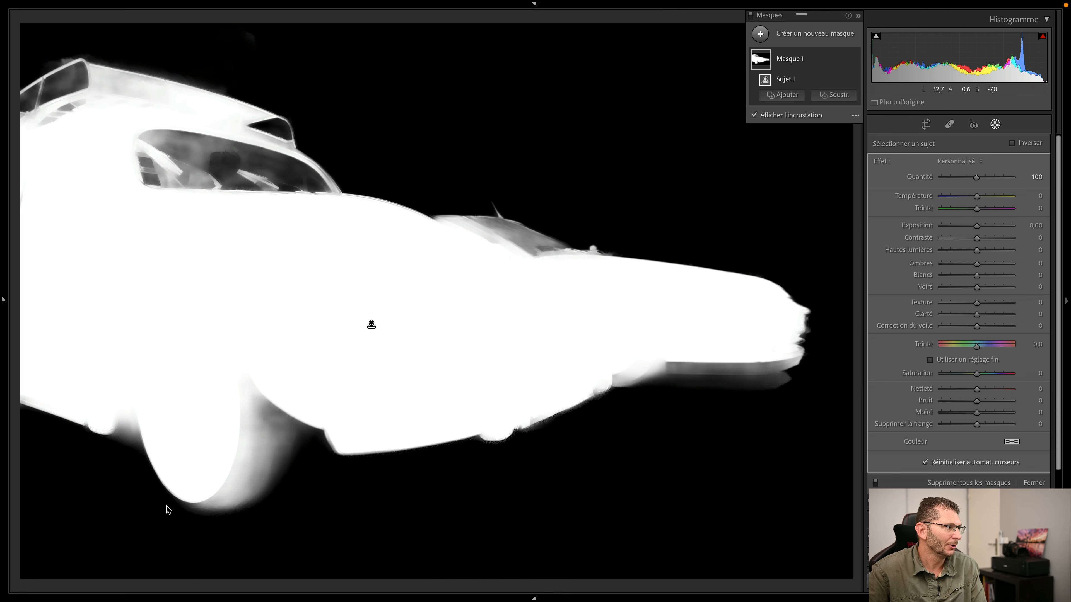
key("o")
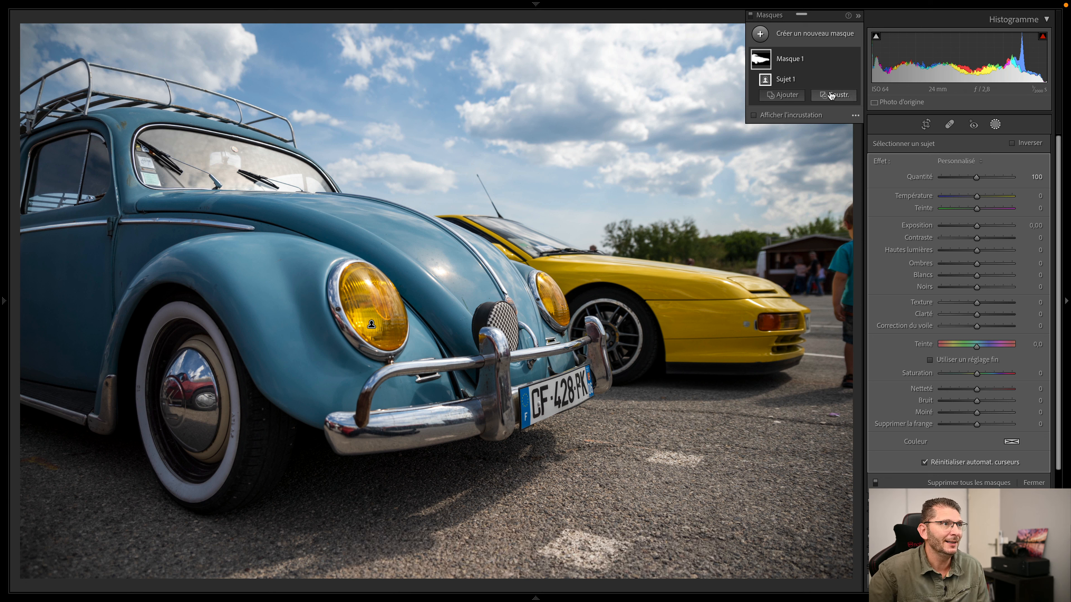
- Add a Dégradé linéaire to the subject mask as an intersection
key("alt")
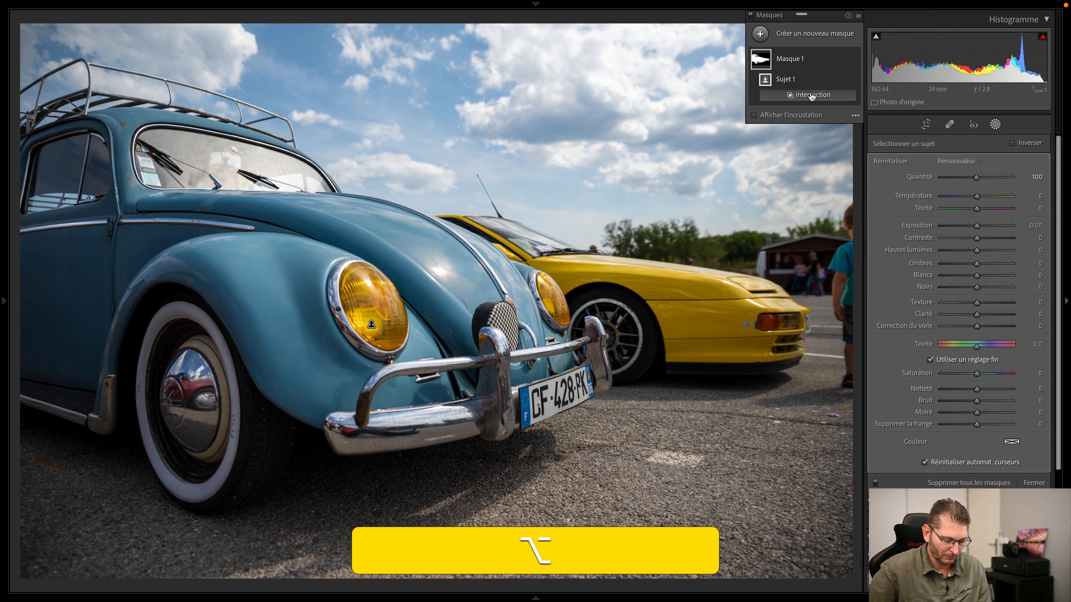
left_click(811, 96)
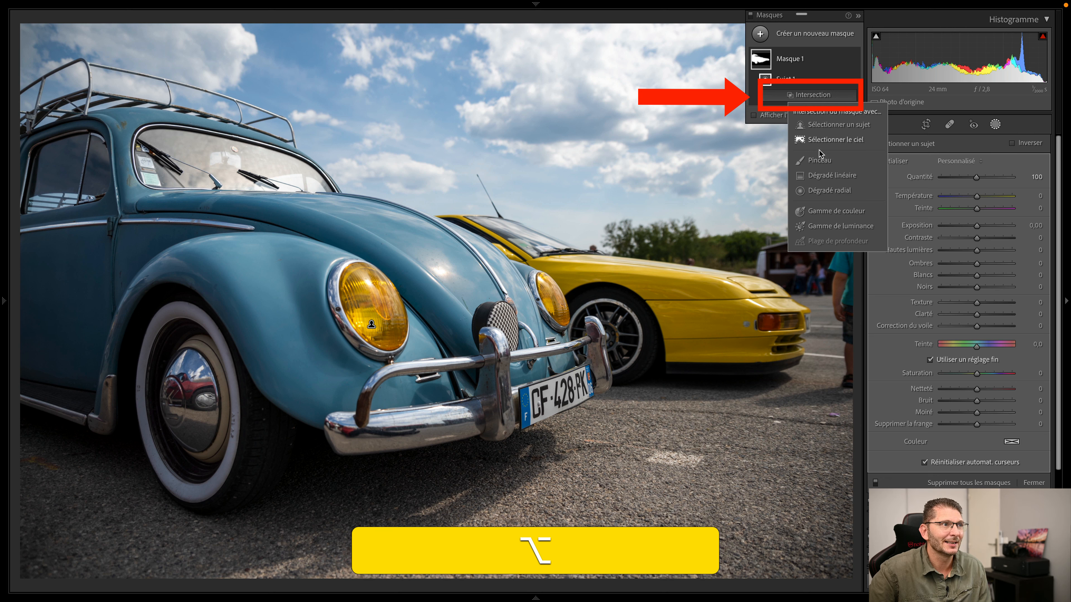
left_click(824, 176)
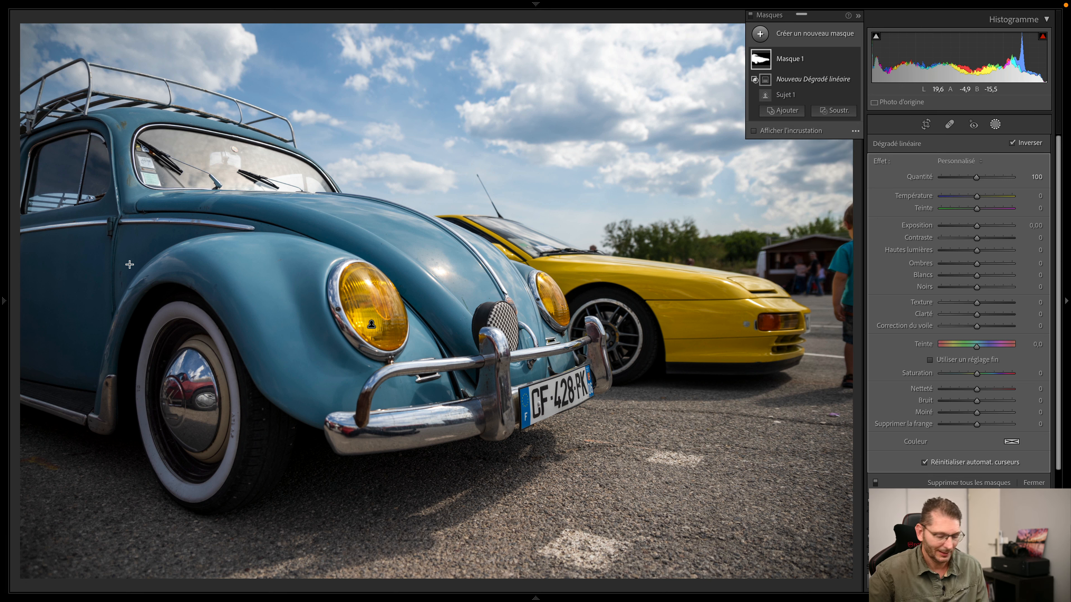
- Show the mask overlay, switch it to Incrustation couleur and look at its overlay colour settings
key("o")
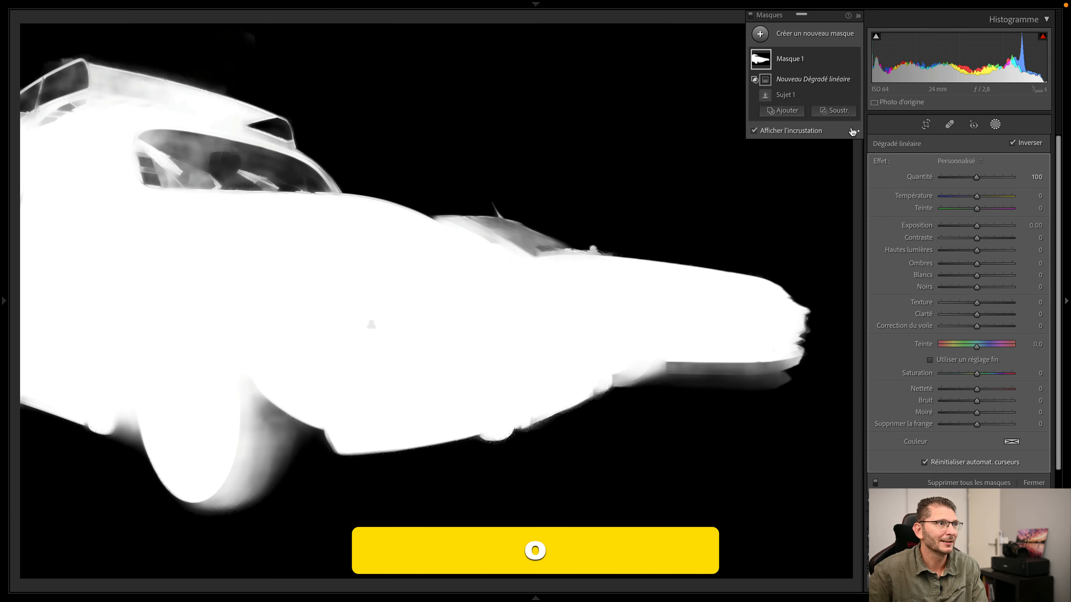
left_click(855, 134)
left_click(874, 152)
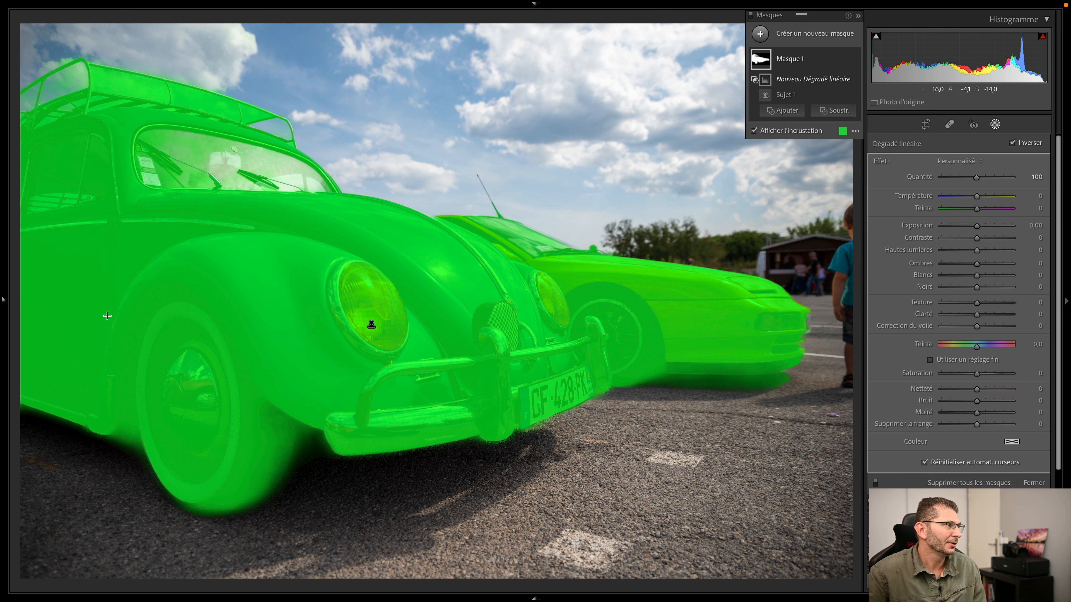
left_click(842, 131)
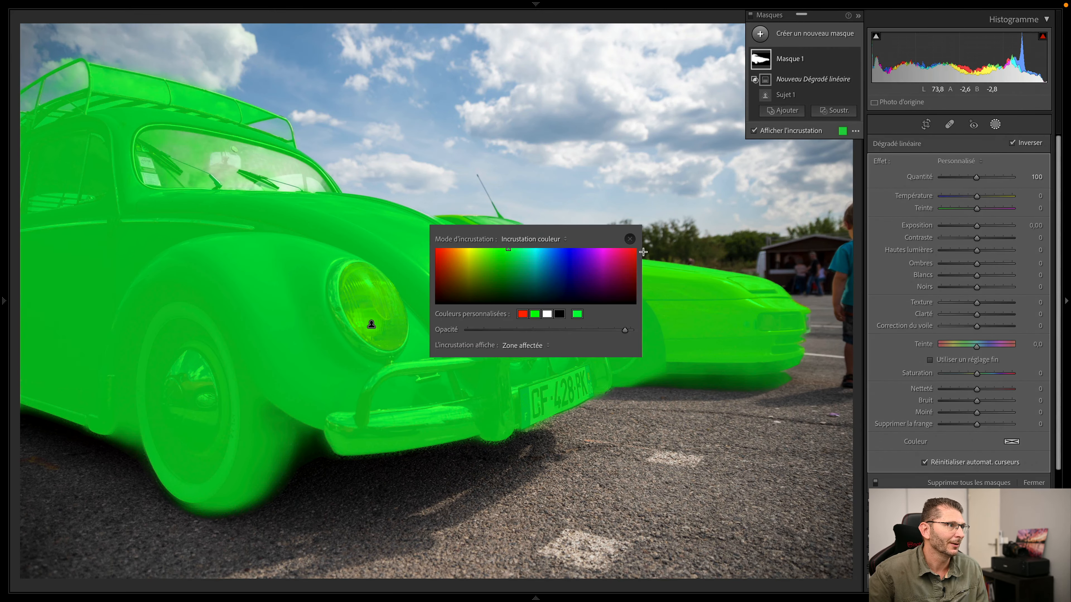
left_click(567, 260)
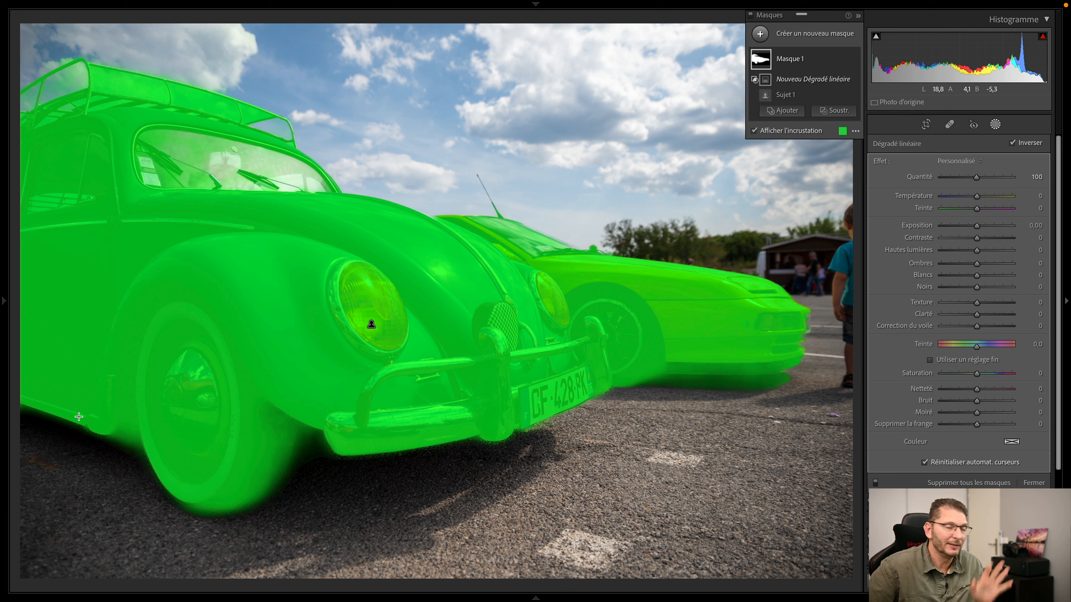
- Draw the intersecting gradient diagonally from below the Beetle's door up to its hood and set Ombres to 100, checking the overlay
left_click_drag(65, 420, 228, 223)
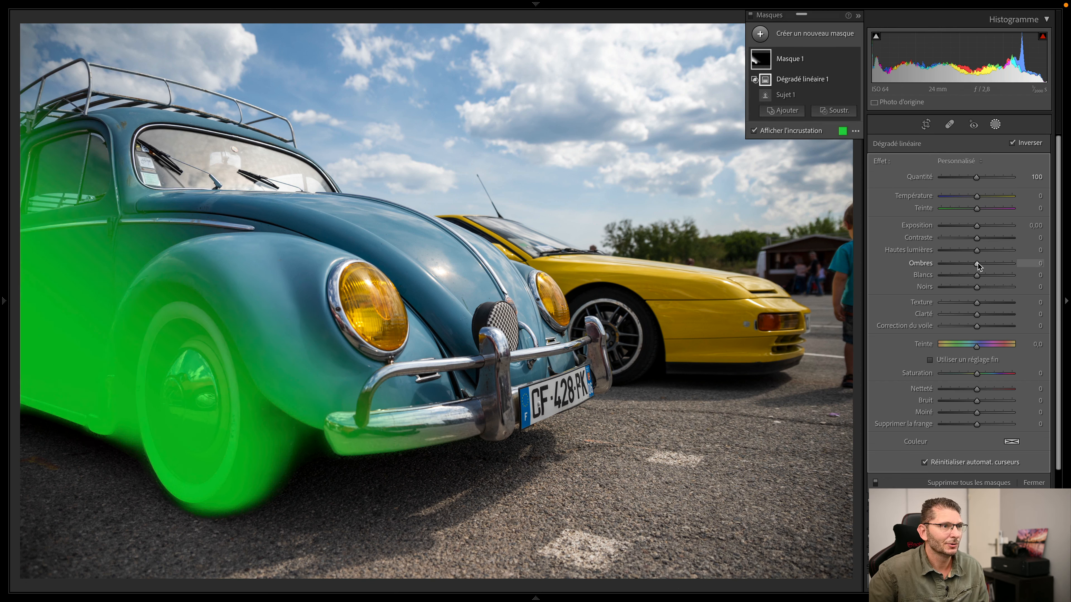
left_click_drag(977, 265, 1017, 261)
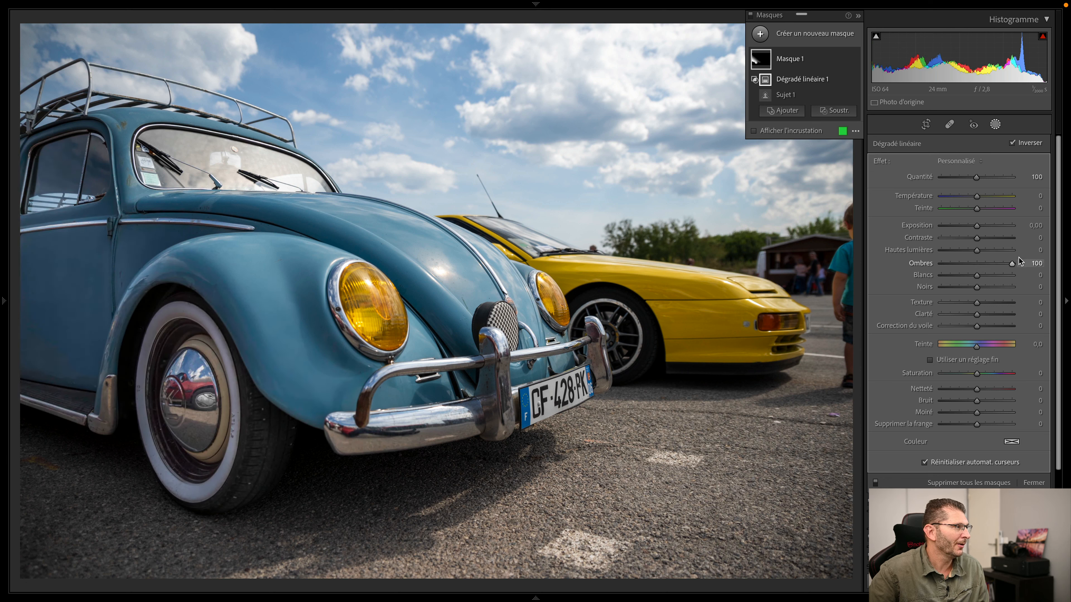
key("o")
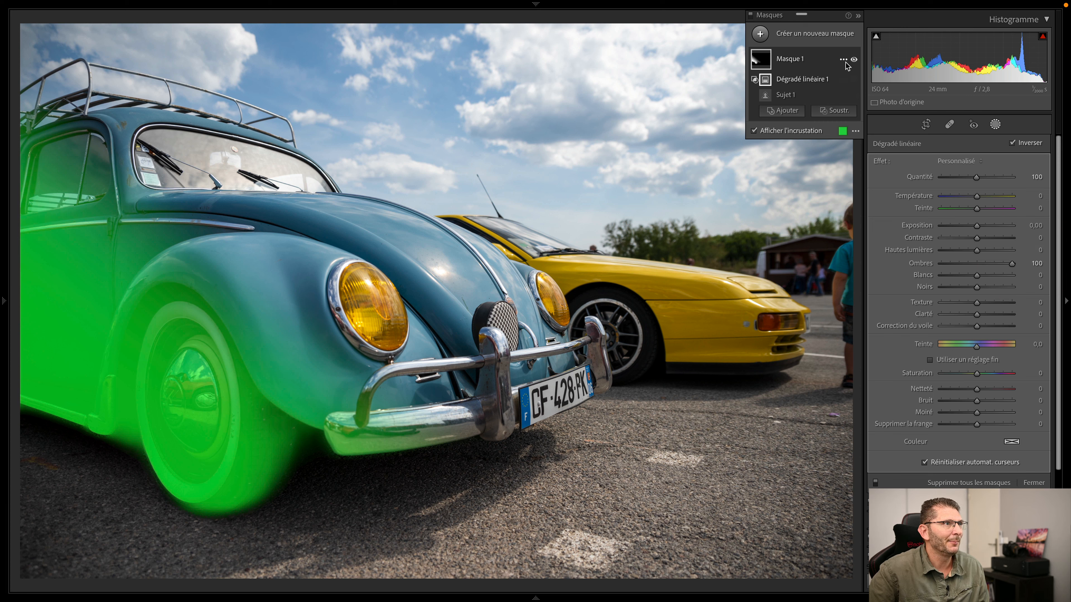
key("o")
- Delete the Dégradé linéaire 1 component from Masque 1, keeping only the subject
left_click(786, 58)
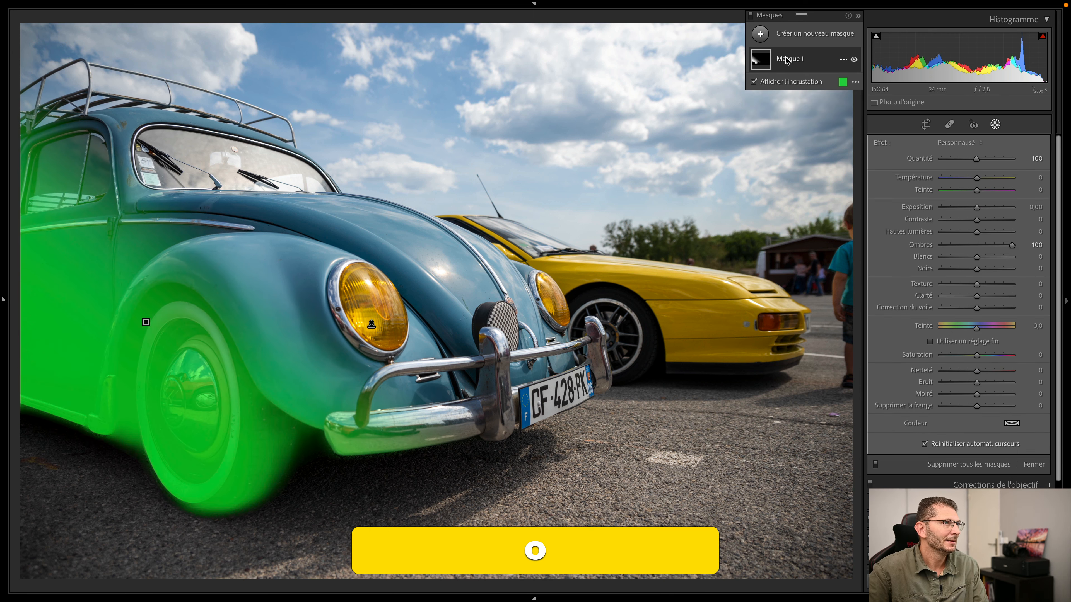
left_click(786, 59)
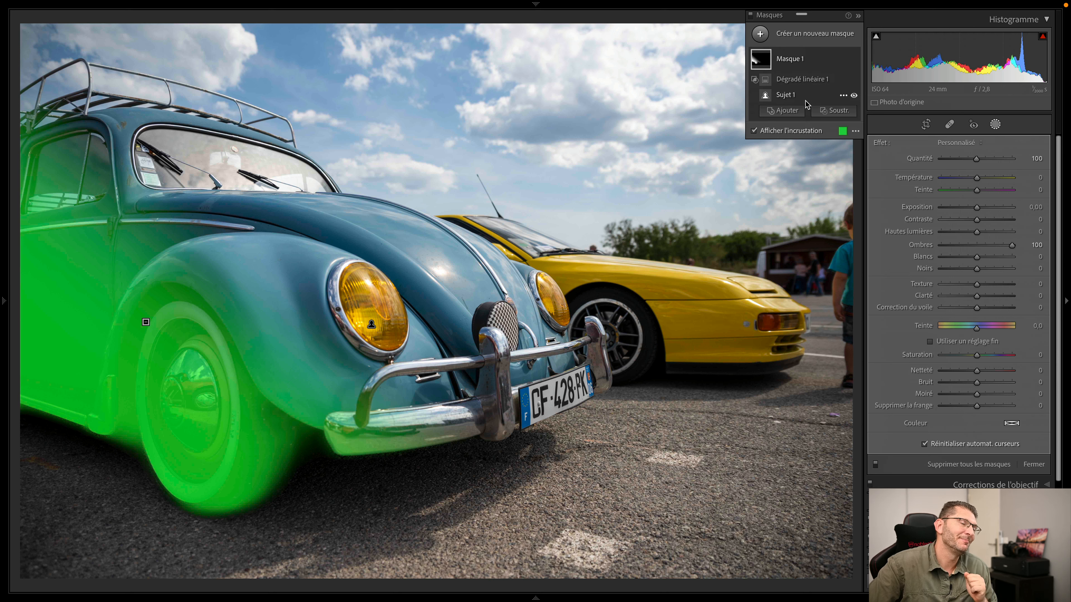
key("BackSpace")
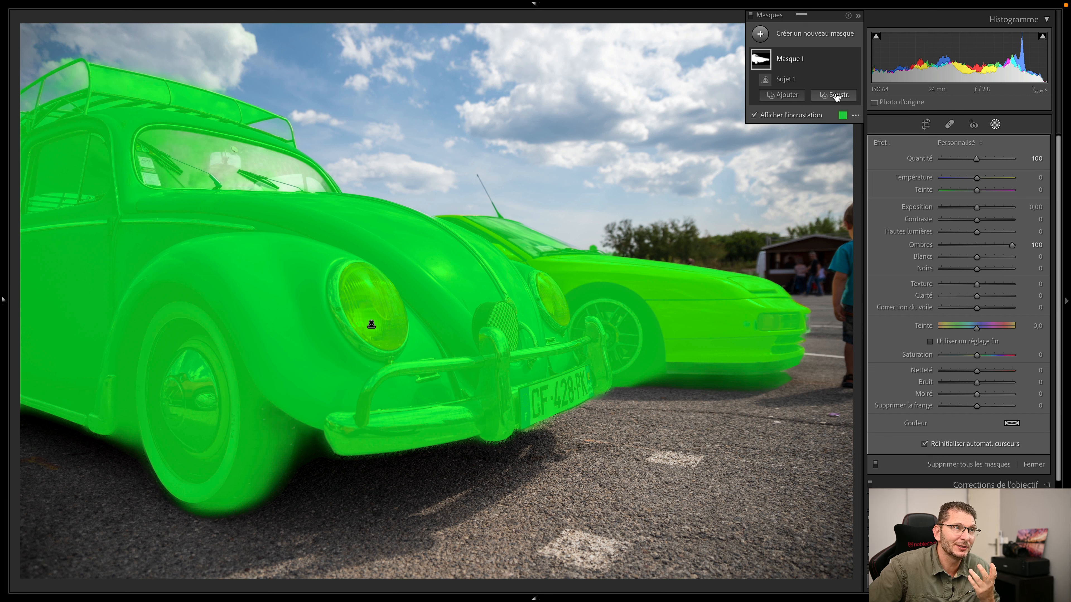
- Subtract a Dégradé linéaire from Masque 1, drawn upward from the Beetle's front wheel to its hood, and enable Inverser on it
left_click(835, 96)
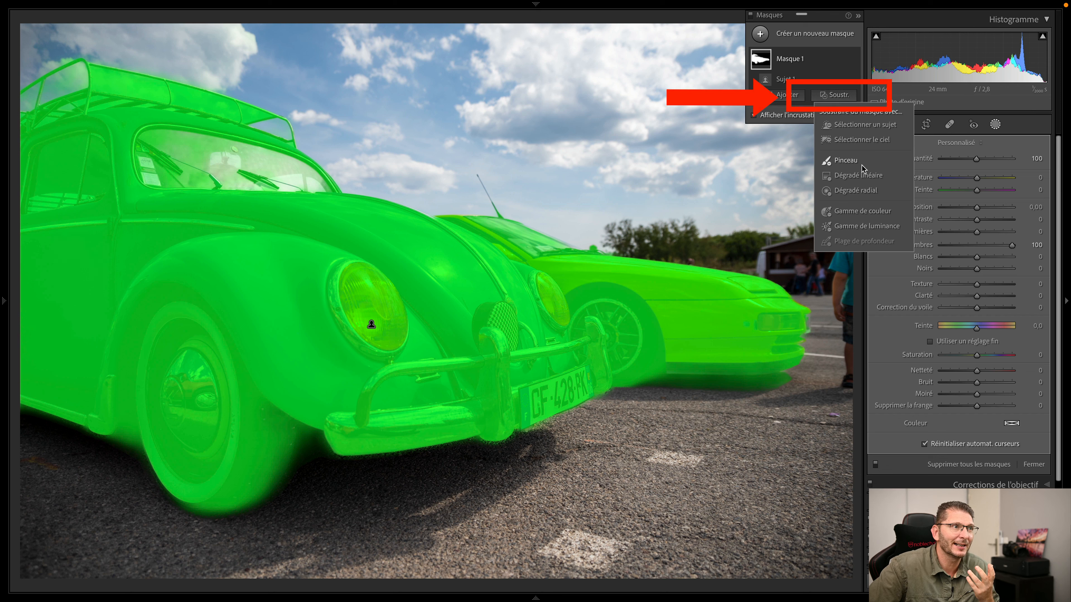
left_click(855, 177)
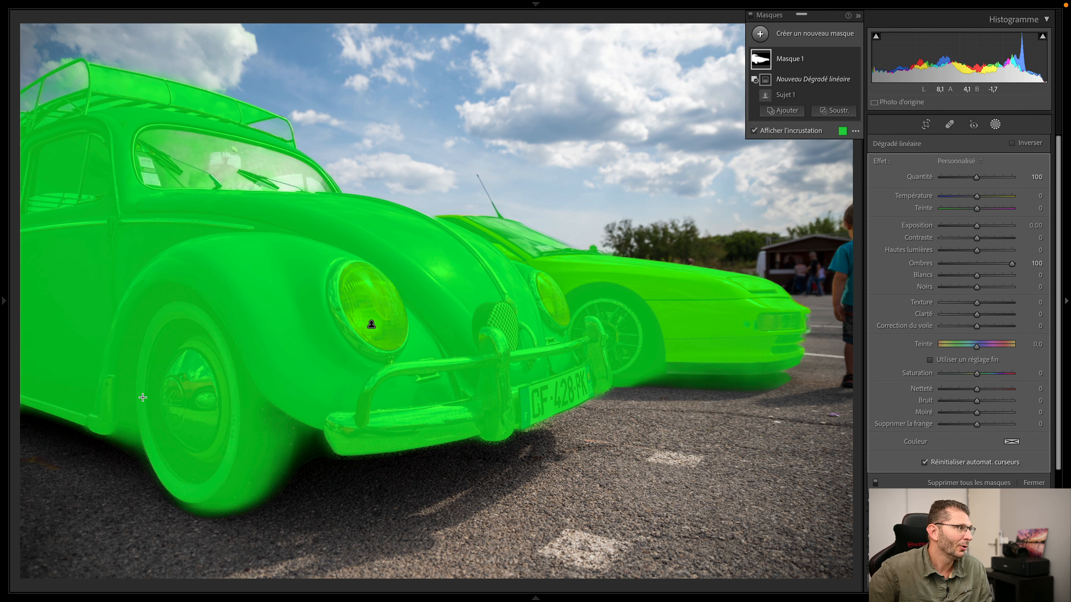
left_click_drag(121, 414, 196, 213)
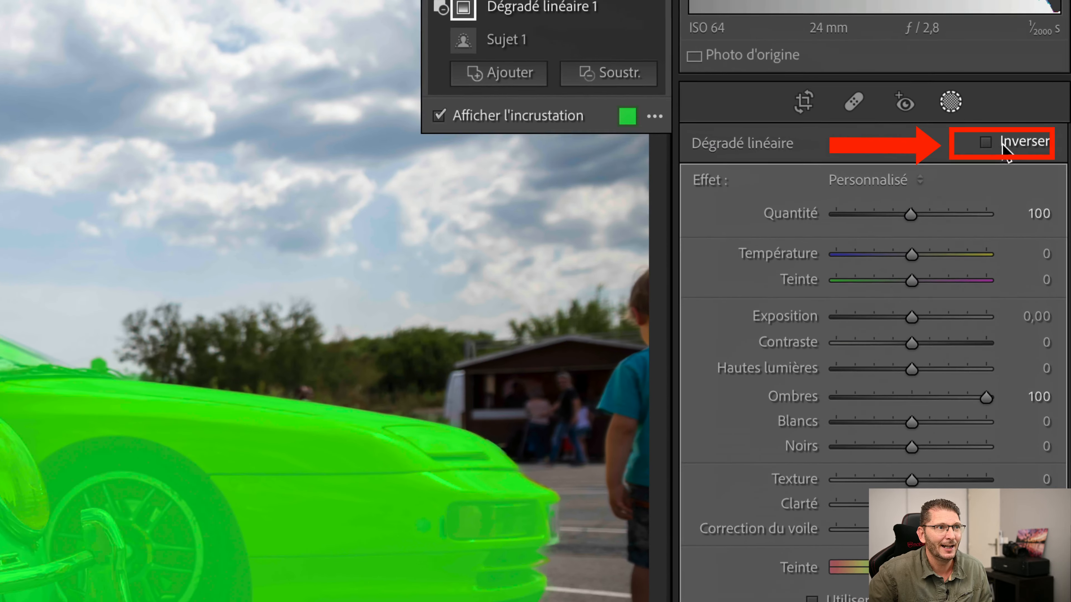
left_click(986, 142)
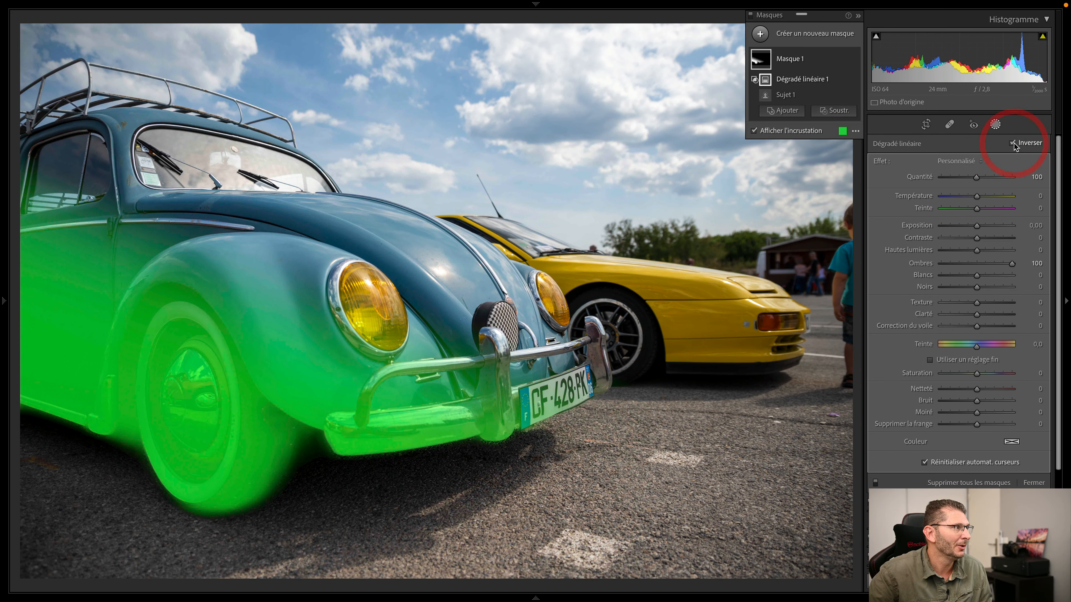